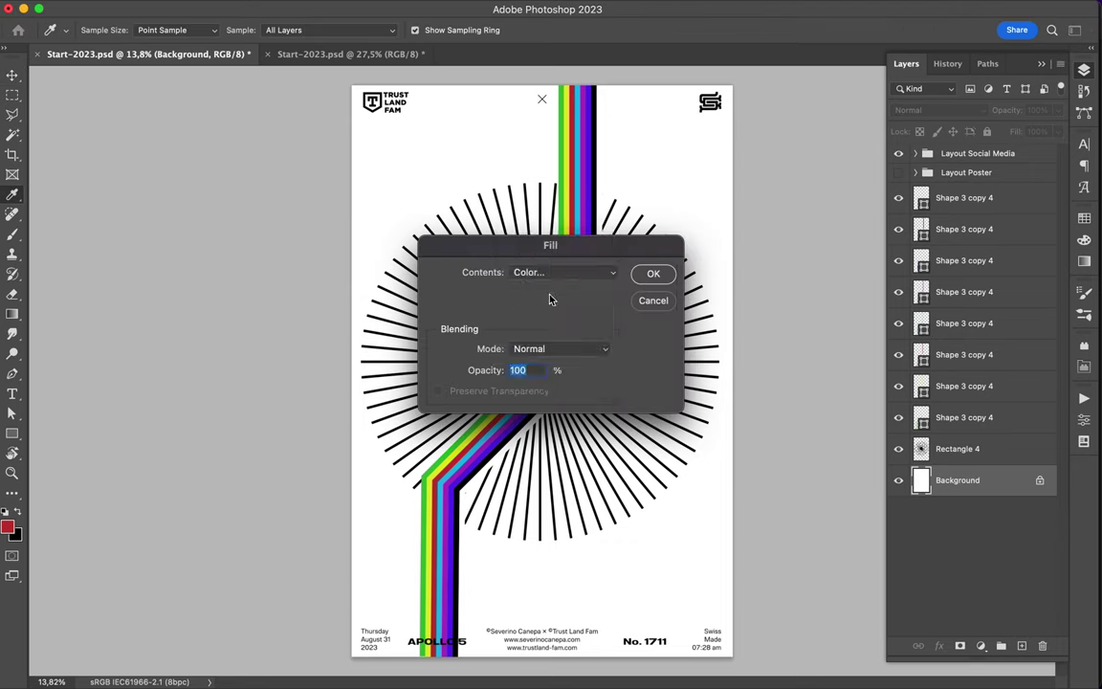
Step: Draw a small green circle at the rays' centre and scale it to about 212 px
key(u)
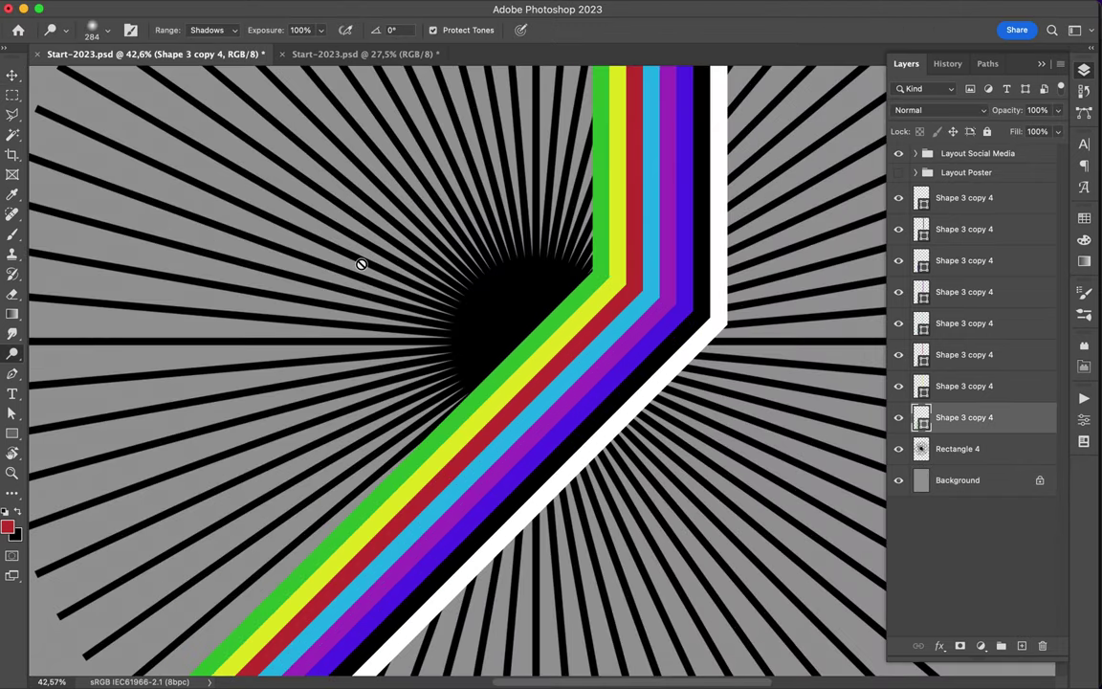
drag(384, 256, 401, 275)
scroll(390, 277, up, 3)
scroll(392, 277, up, 2)
key(ctrl+t)
drag(354, 226, 386, 253)
scroll(414, 356, up, 2)
drag(413, 356, 405, 347)
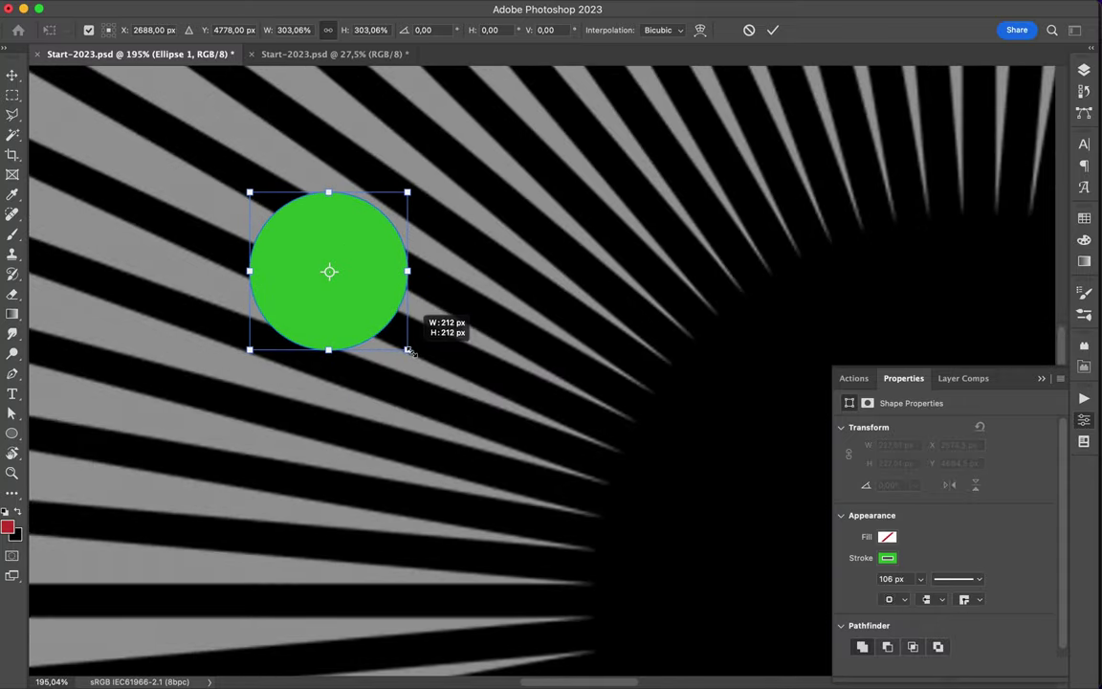
Step: Commit the green circle's size and draw a yellow circle over it with an outside-aligned stroke
key(Return)
key(v)
scroll(337, 305, down, 2)
scroll(787, 229, down, 2)
click(968, 277)
key(u)
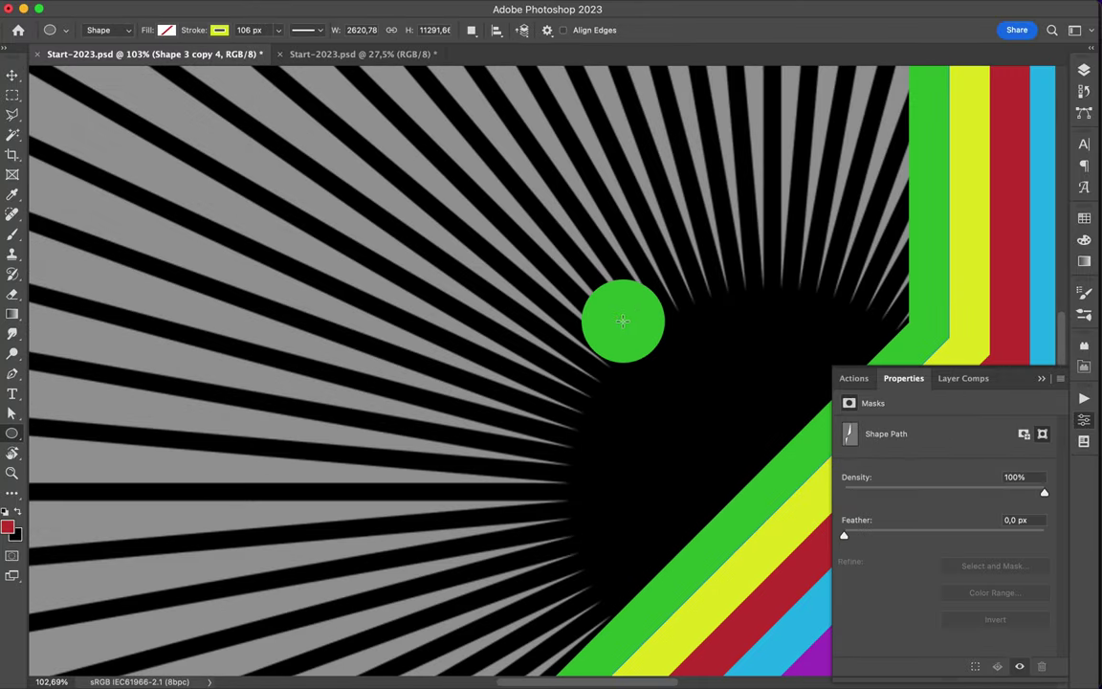
drag(672, 364, 663, 363)
click(306, 30)
click(306, 216)
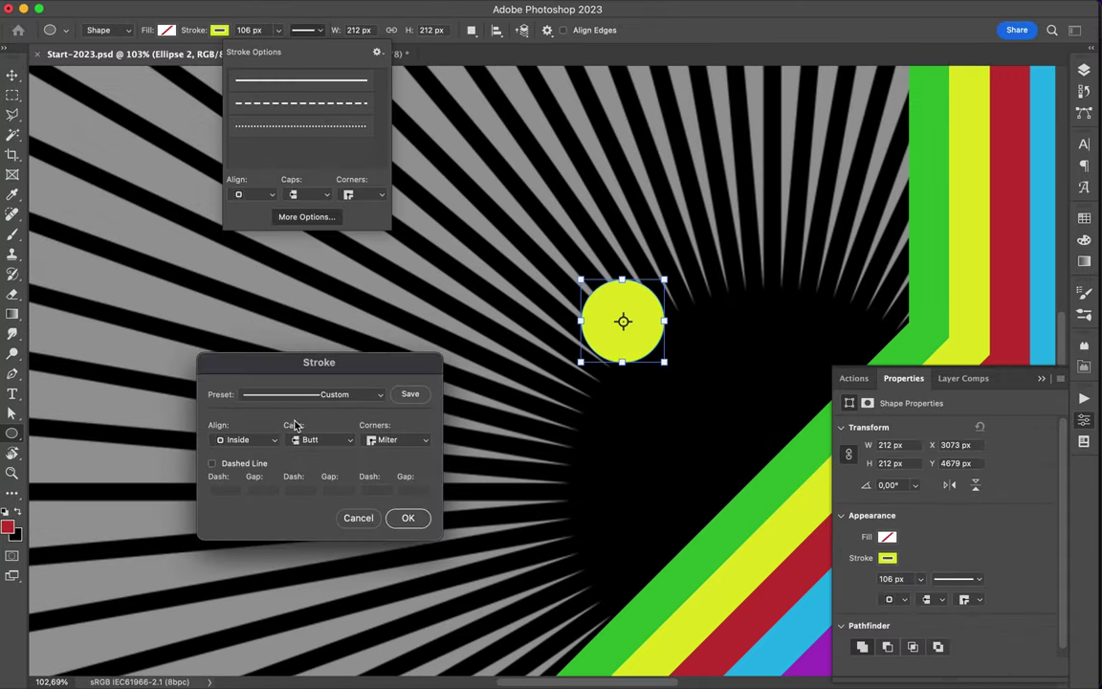
click(269, 465)
key(Return)
Step: Draw a larger red ring around the yellow one with its stroke aligned outside
key(v)
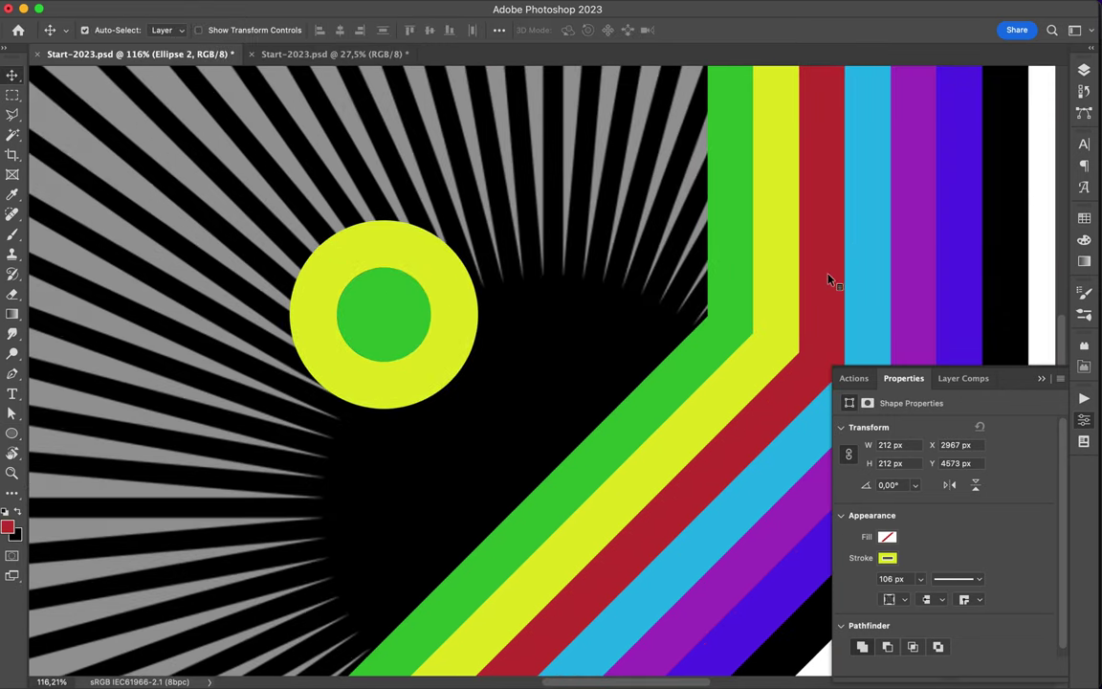
super+click(371, 312)
key(u)
mouse_move(447, 425)
mouse_down()
mouse_move(476, 524)
mouse_move(470, 508)
mouse_up()
click(305, 35)
click(253, 194)
click(244, 209)
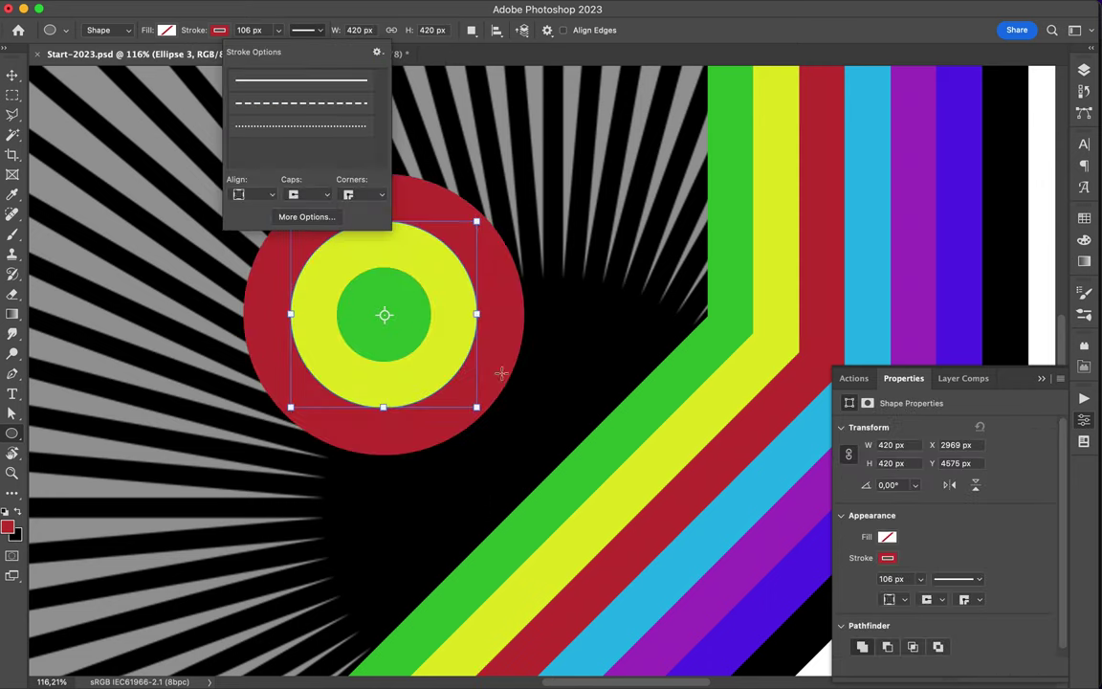
Step: Draw the next circle hugging the red ring
key(v)
super+click(716, 253)
key(u)
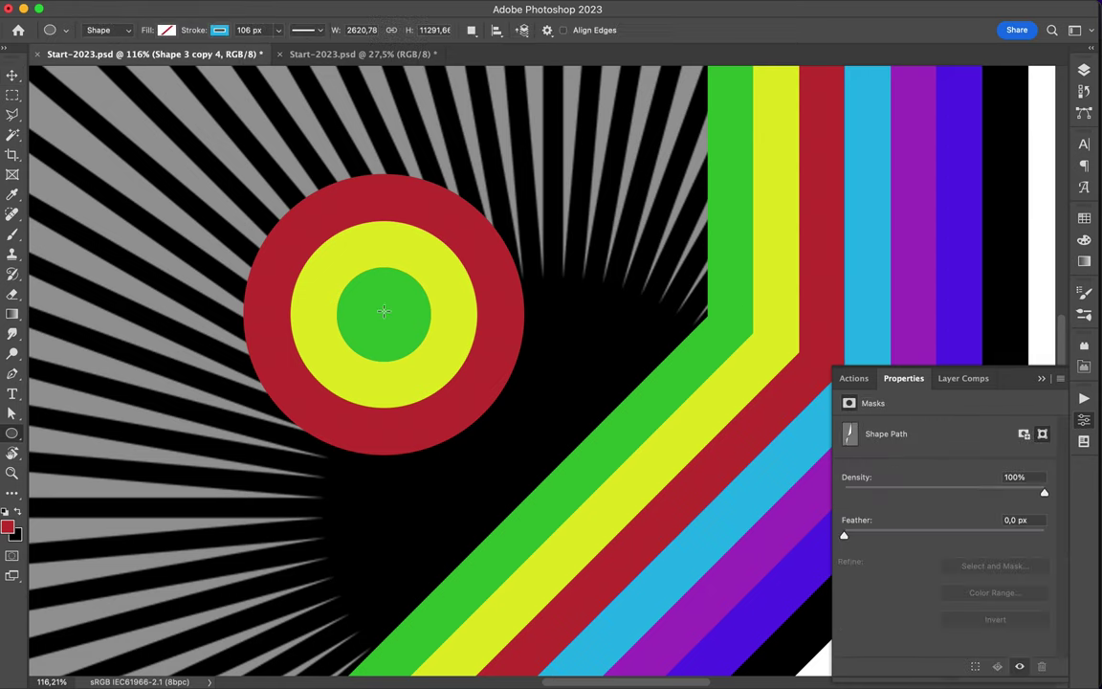
drag(579, 475, 554, 455)
Step: Align the blue ring's stroke to the outside of the circle
click(306, 30)
click(254, 191)
click(244, 208)
scroll(450, 292, down, 2)
Step: Add an 840 px purple ring around the blue one with an outside-aligned stroke
super+click(450, 291)
scroll(450, 292, down, 2)
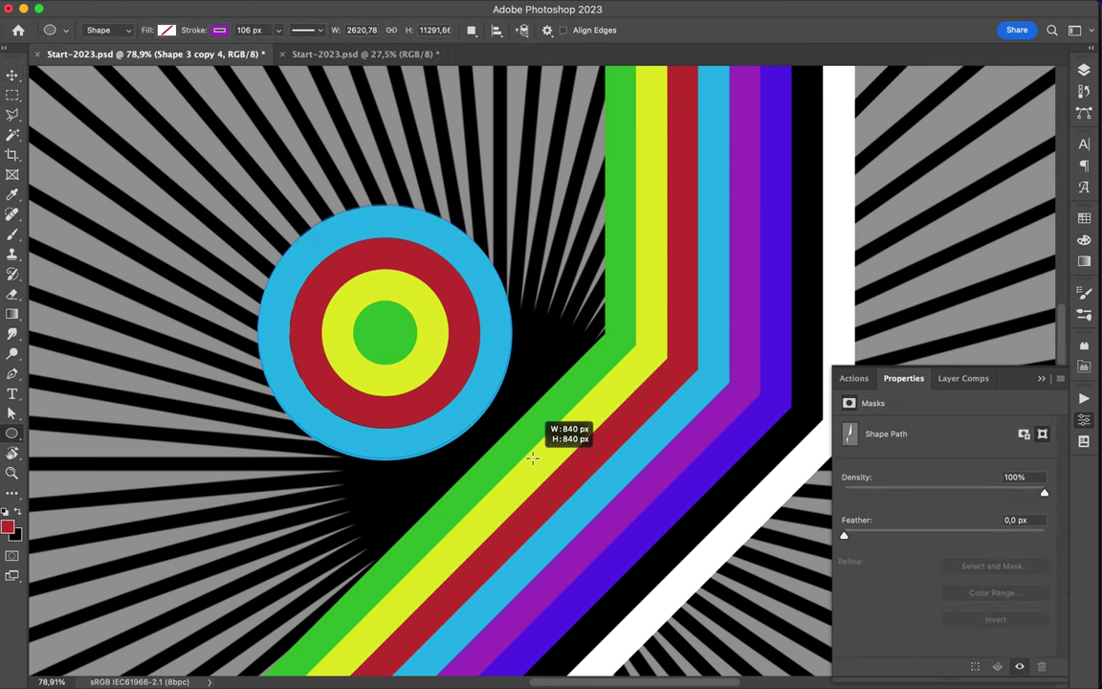
drag(533, 459, 532, 458)
click(306, 30)
click(247, 191)
click(244, 208)
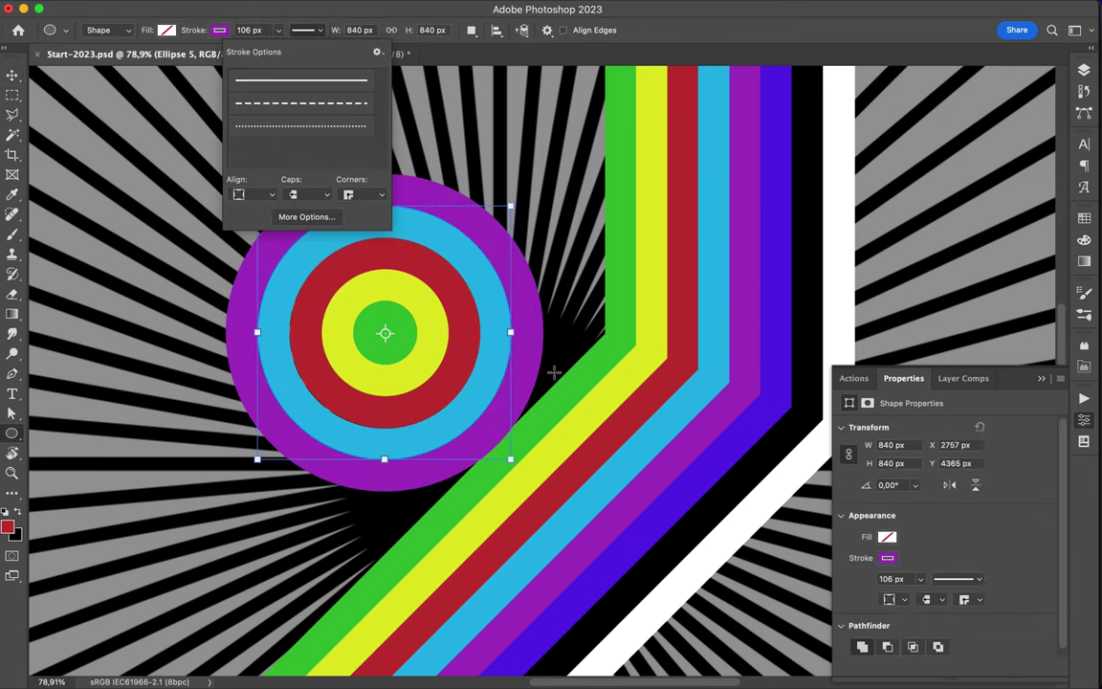
key(v)
Step: Add a violet ring around the purple one with an outside-aligned stroke
super+click(490, 334)
key(u)
drag(382, 332, 544, 513)
click(306, 30)
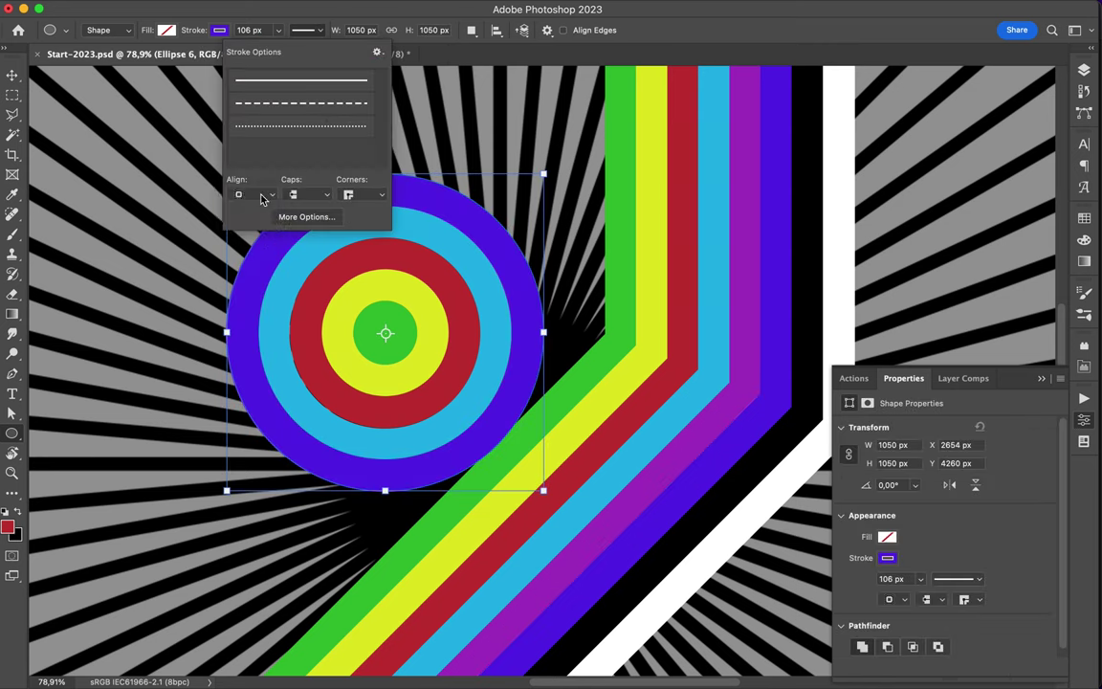
click(247, 191)
click(244, 208)
key(v)
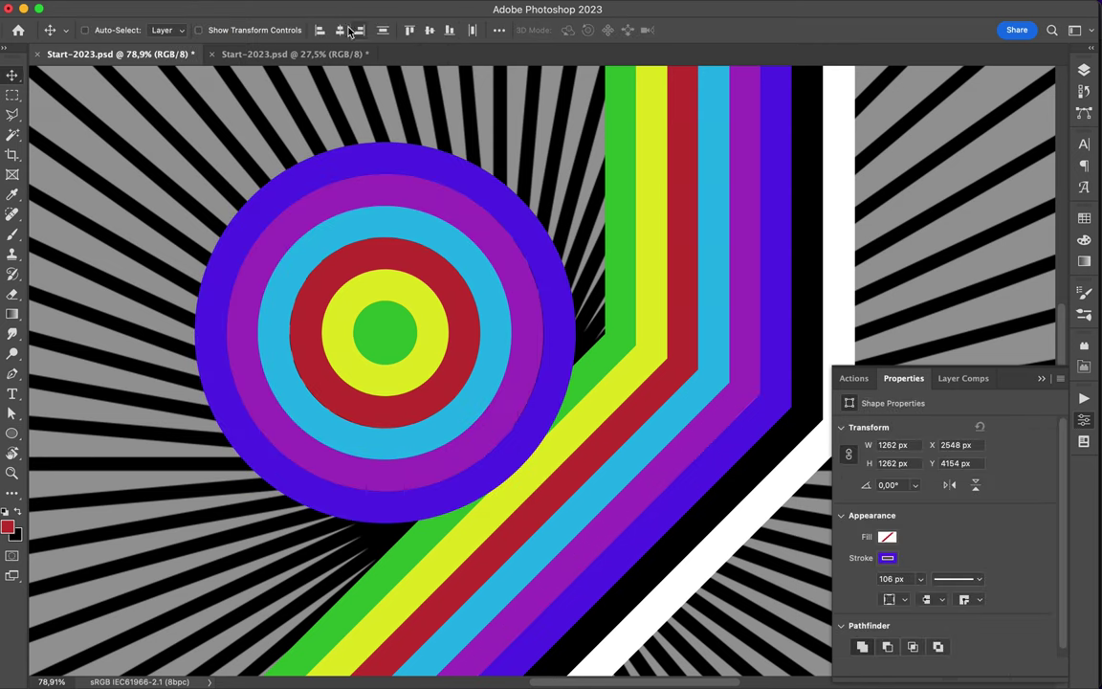
Step: Add a black ring around the violet one with an outside-aligned stroke
super+click(383, 331)
key(u)
drag(383, 332, 575, 556)
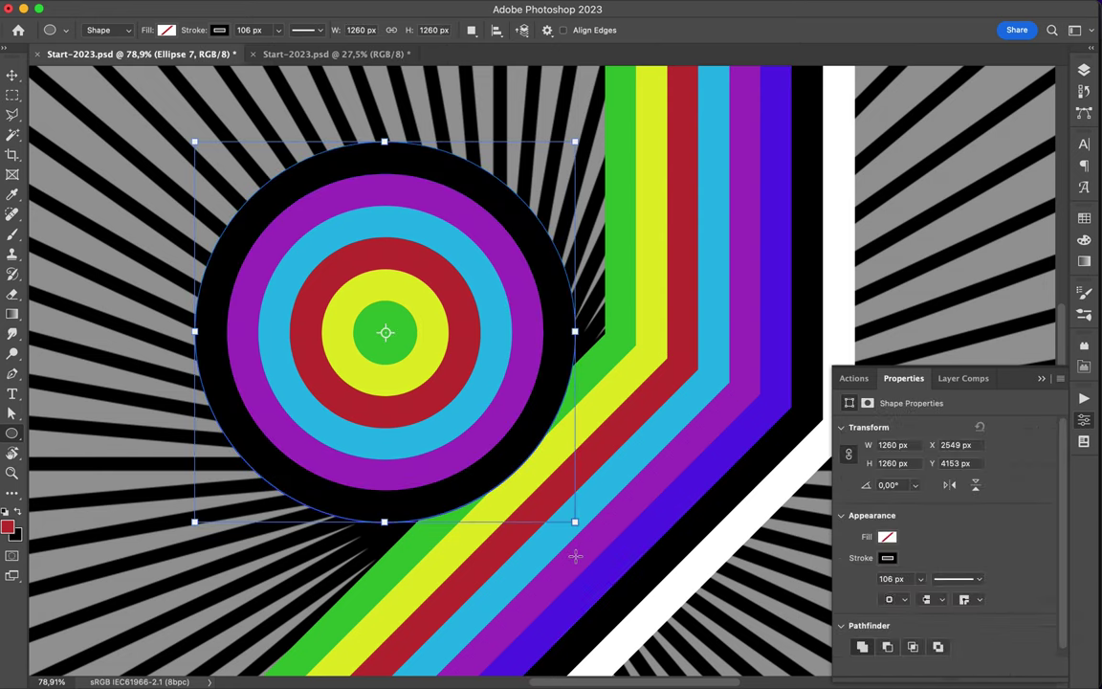
click(304, 29)
click(246, 191)
click(243, 218)
key(v)
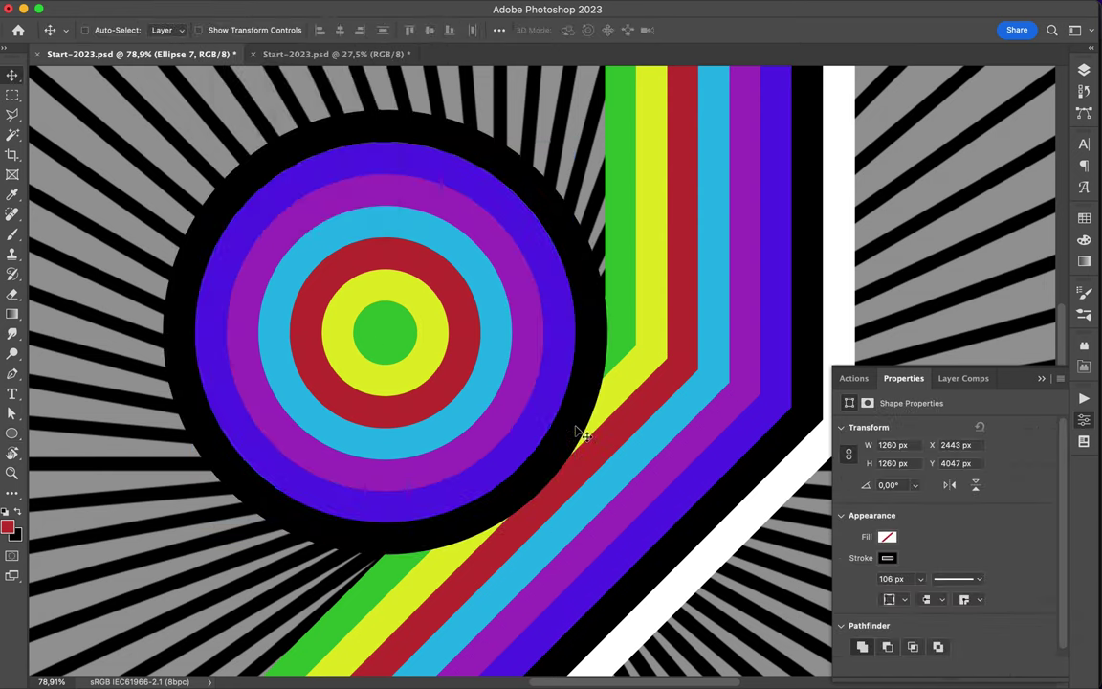
Step: Add a white outer ring around the black one with an outside-aligned stroke
ctrl+click(725, 303)
key(u)
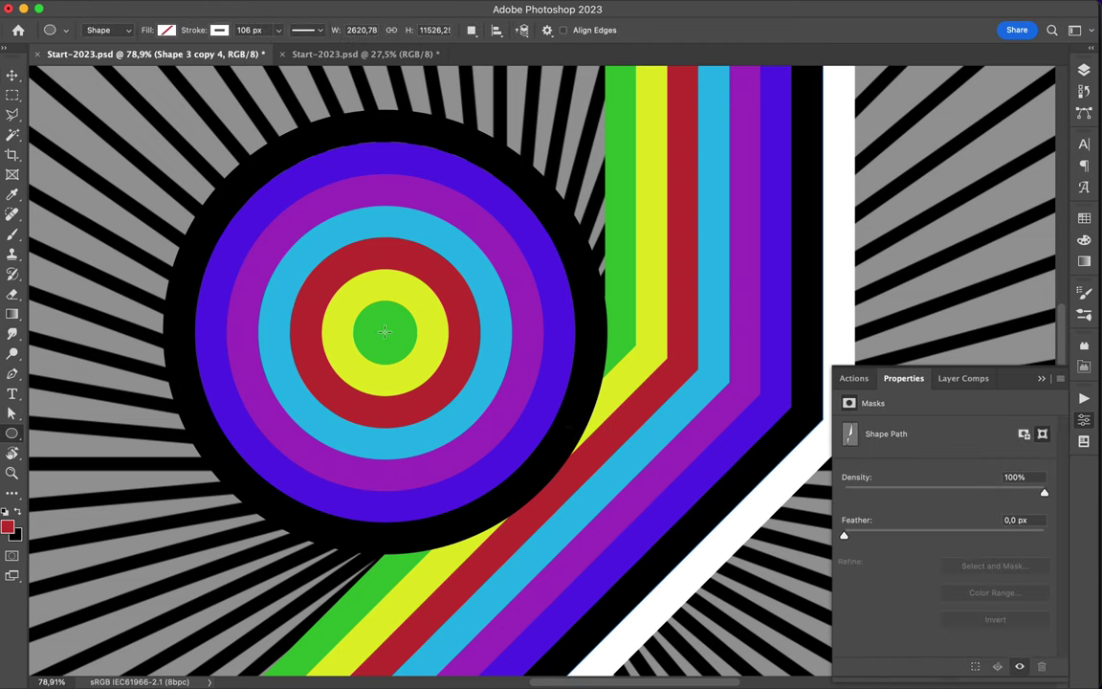
drag(637, 580, 607, 553)
click(304, 30)
click(247, 192)
click(244, 218)
key(Escape)
key(v)
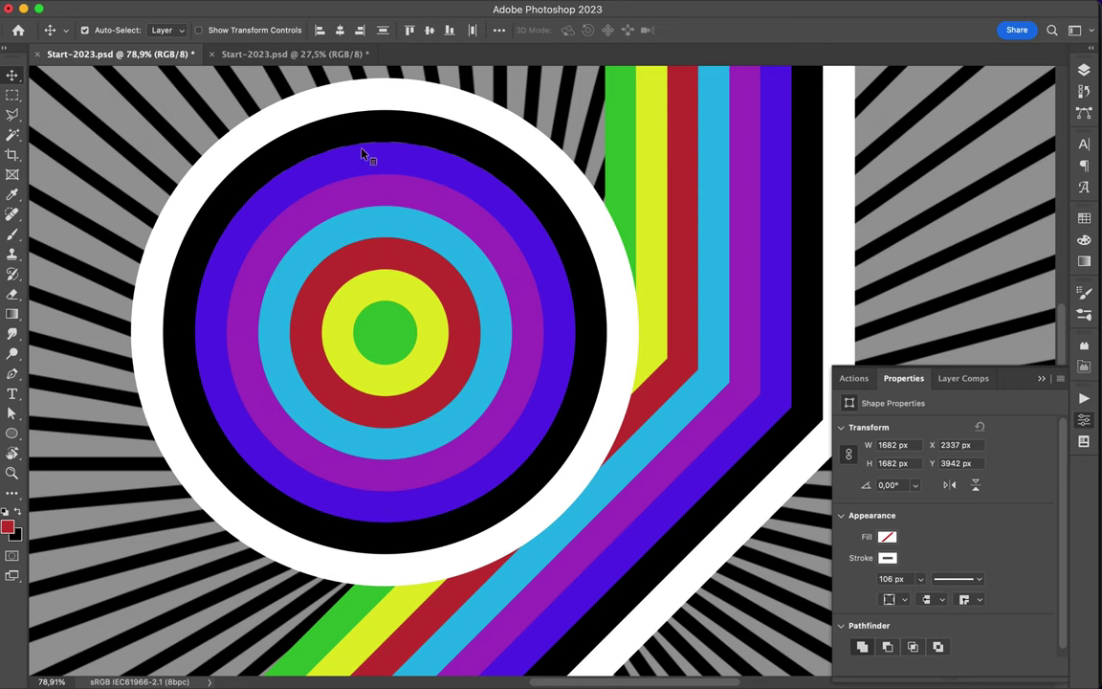
Step: Group the ring circles and bring the radiating lines above the stripe band
key(F7)
key(ctrl+g)
scroll(476, 492, down, 5)
scroll(476, 492, down, 5)
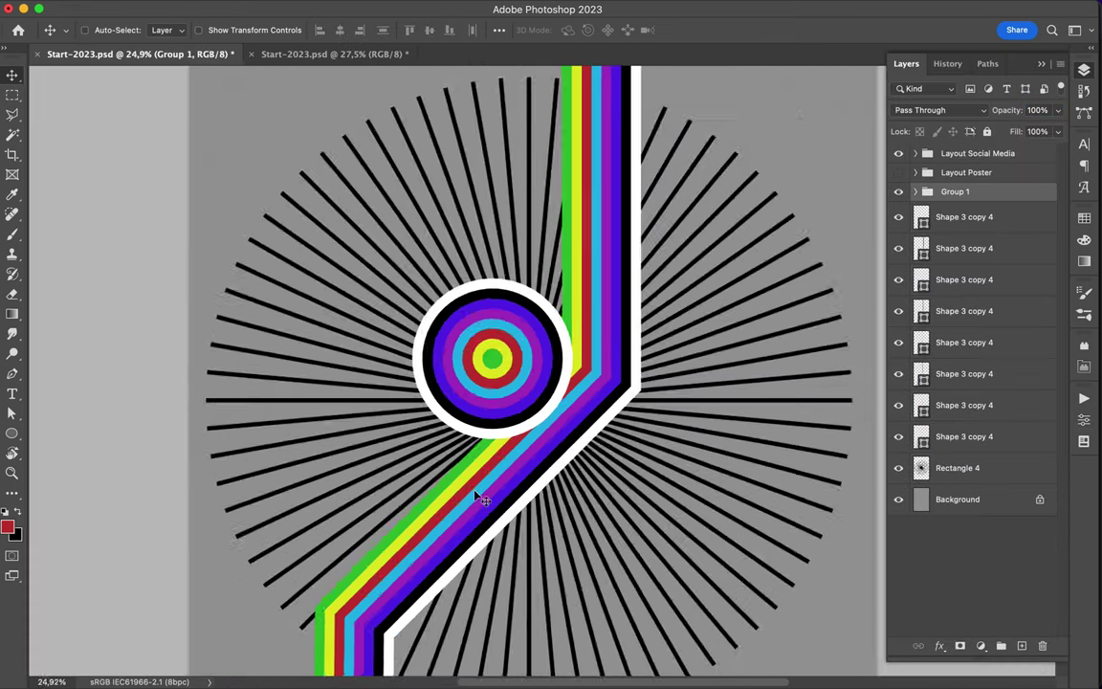
scroll(478, 497, down, 2)
key(ctrl+shift+])
scroll(478, 497, down, 3)
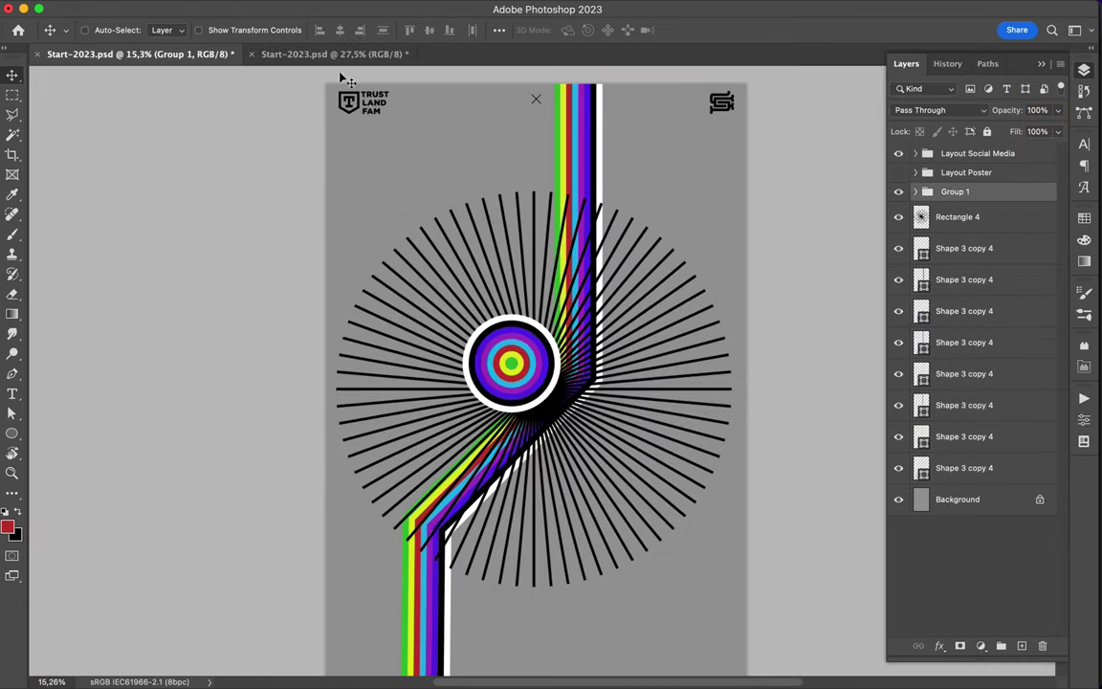
Step: Centre the target group horizontally and vertically on the canvas
click(499, 30)
click(535, 169)
click(536, 187)
click(458, 69)
Step: Select the radiating lines layer, then select the stripe paths' bottom anchor points
click(546, 69)
key(alt+[)
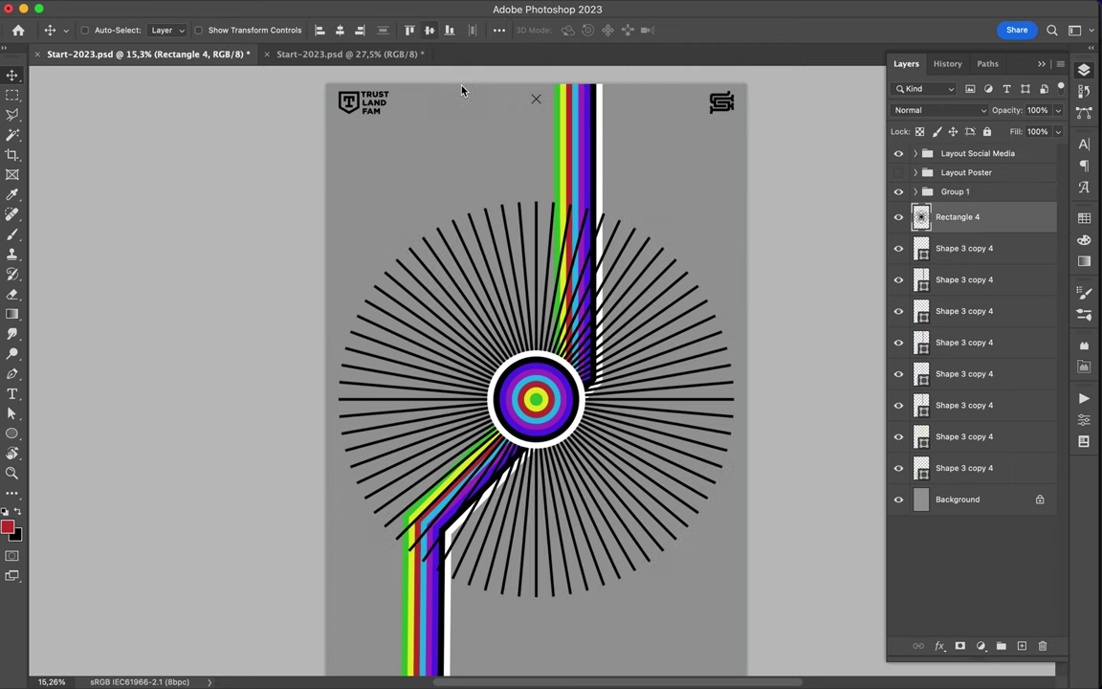
scroll(523, 222, down, 2)
key(a)
drag(426, 623, 478, 647)
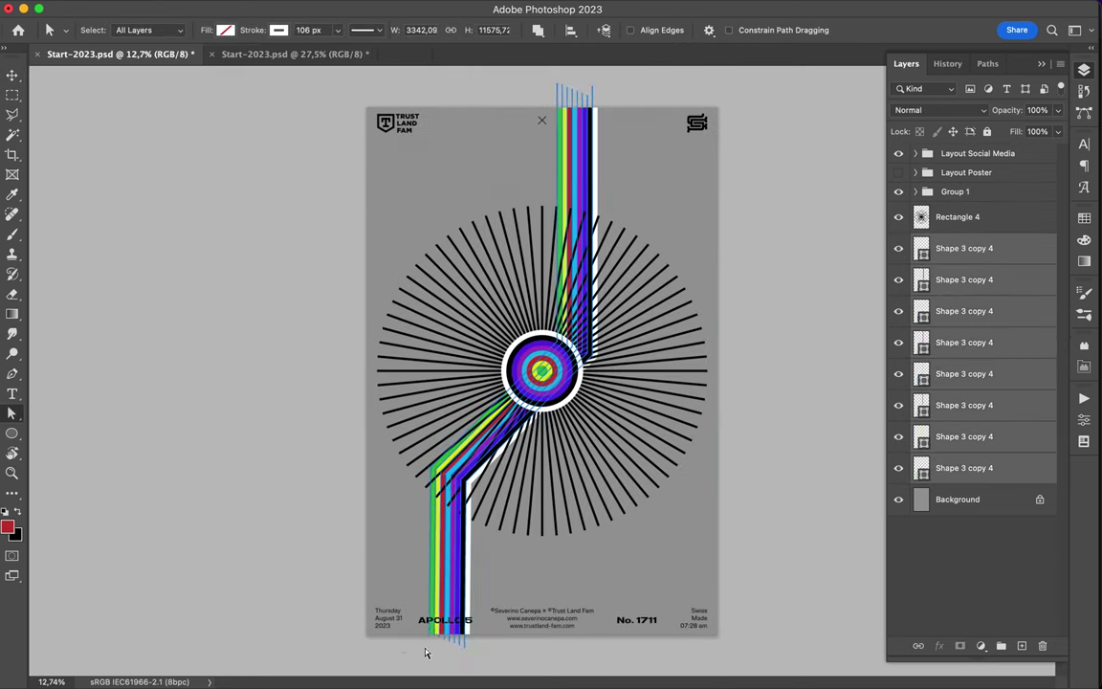
Step: Bend the stripes' lower ends off the poster's left edge and shift the band right
scroll(479, 647, up, 2)
drag(421, 580, 290, 491)
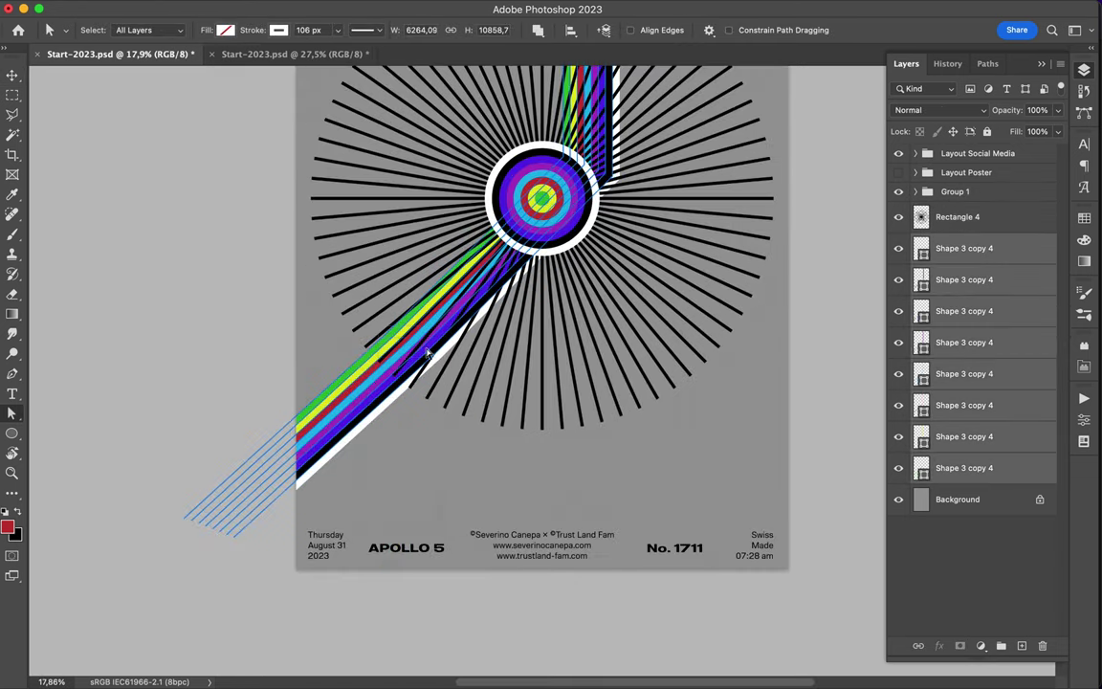
scroll(289, 491, up, 3)
click(564, 319)
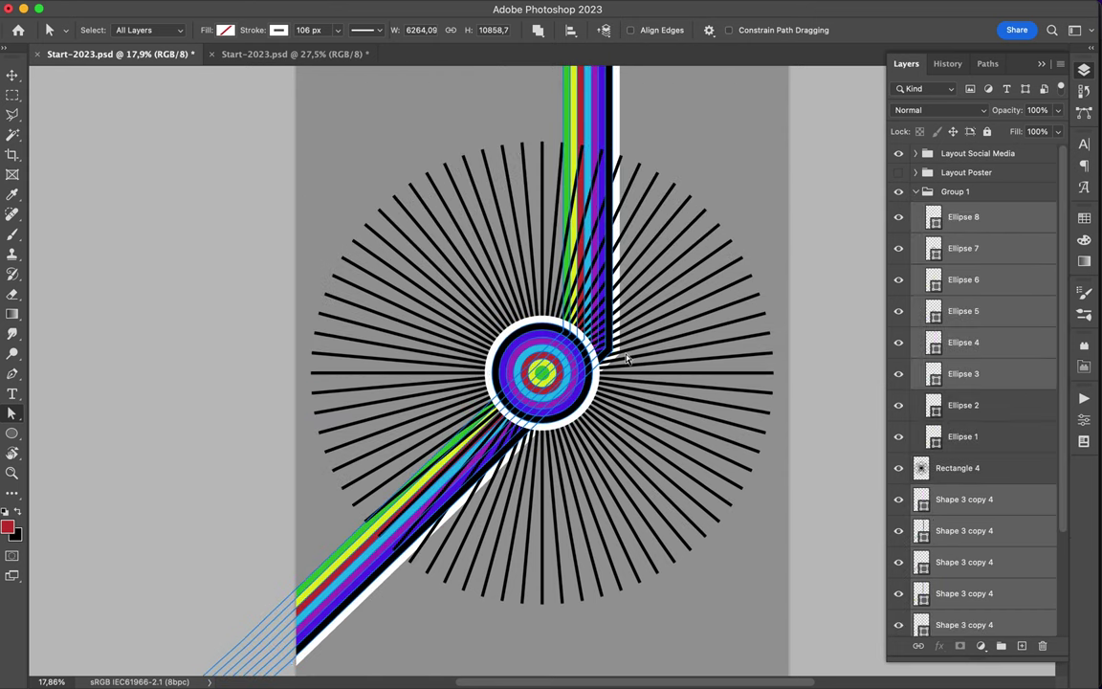
key(v)
drag(592, 125, 623, 193)
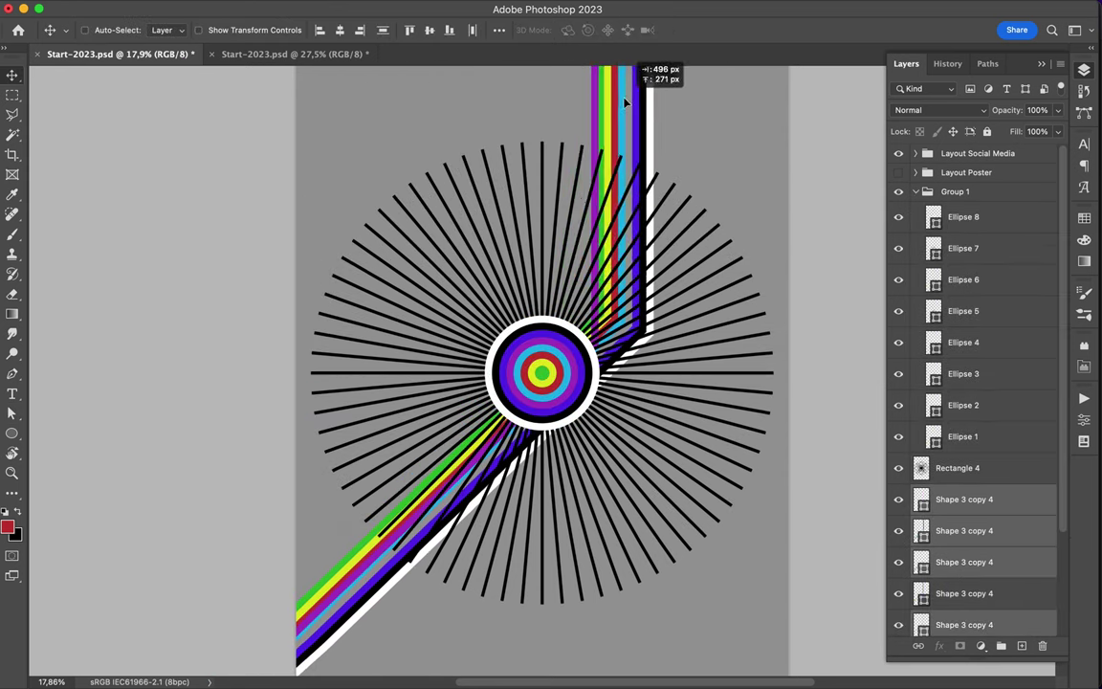
Step: Pull the stripes' top ends up and right, running vertically at the poster's upper right
key(super+0)
key(a)
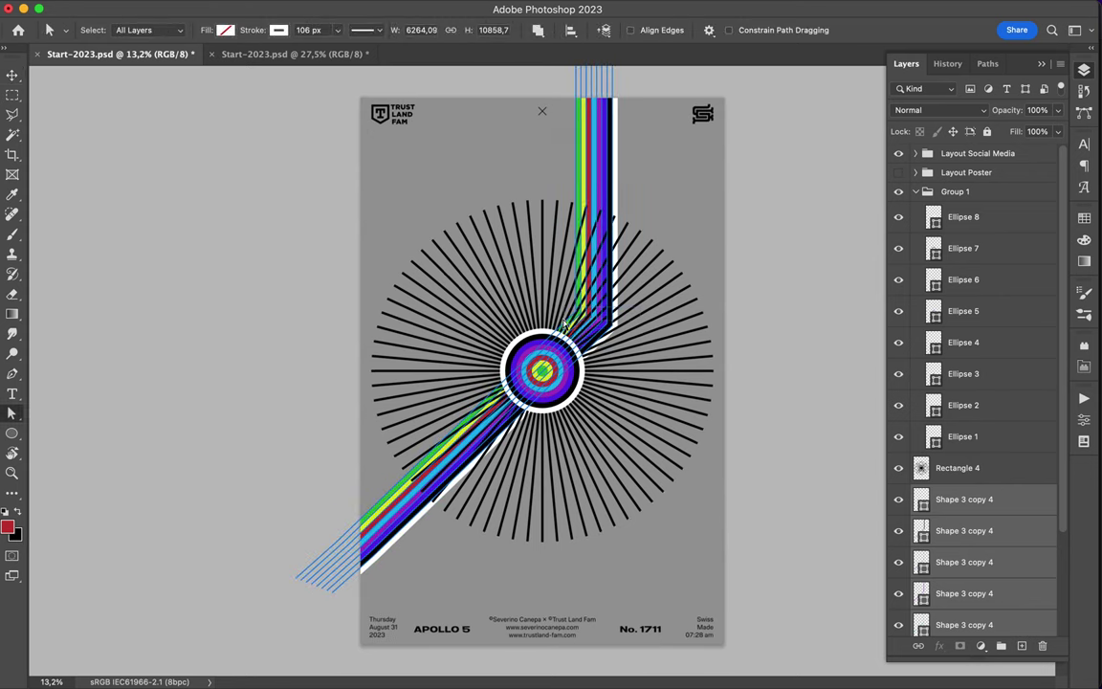
mouse_move(577, 333)
mouse_down()
mouse_move(766, 170)
mouse_move(789, 186)
mouse_up()
drag(741, 147, 712, 132)
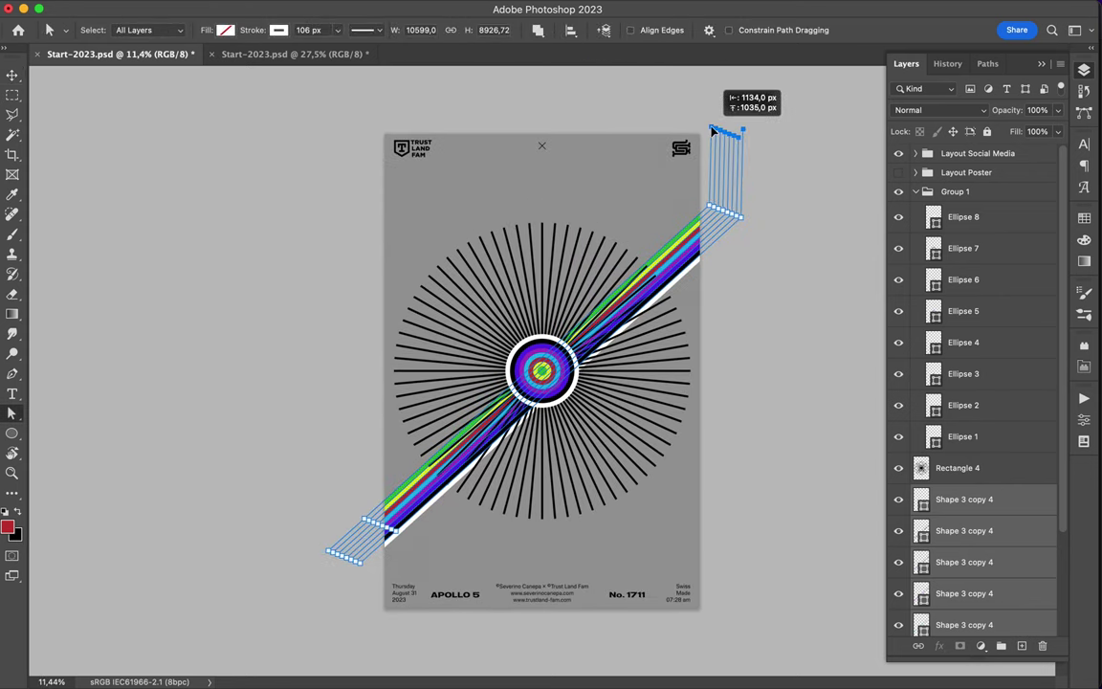
drag(700, 204, 667, 195)
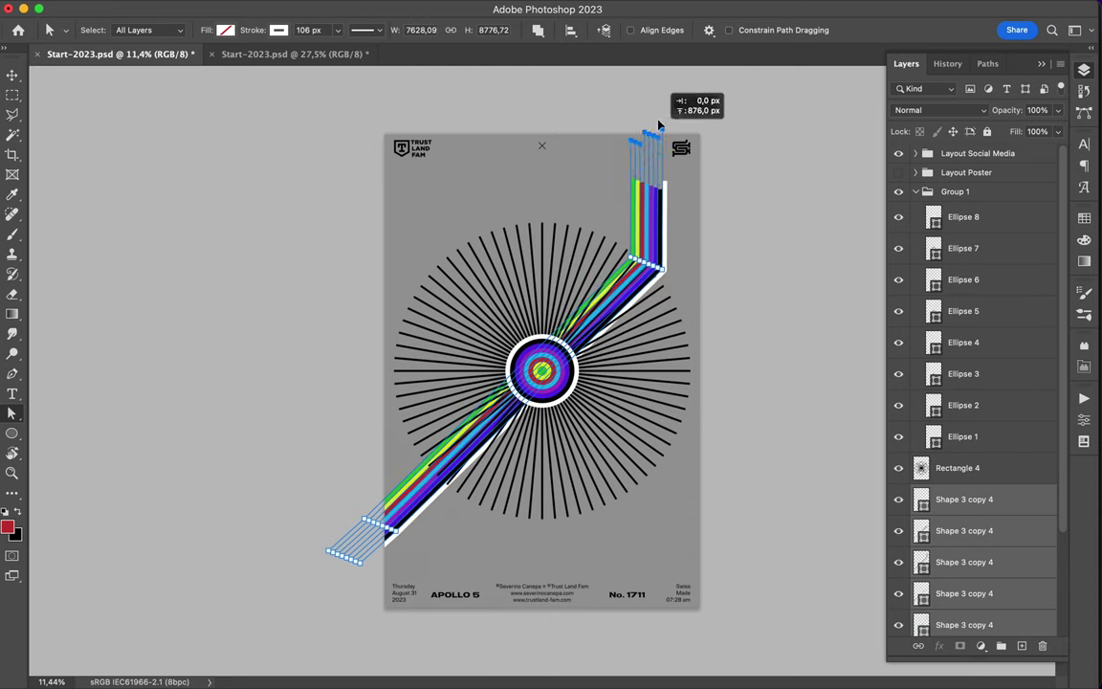
click(756, 305)
scroll(756, 306, up, 3)
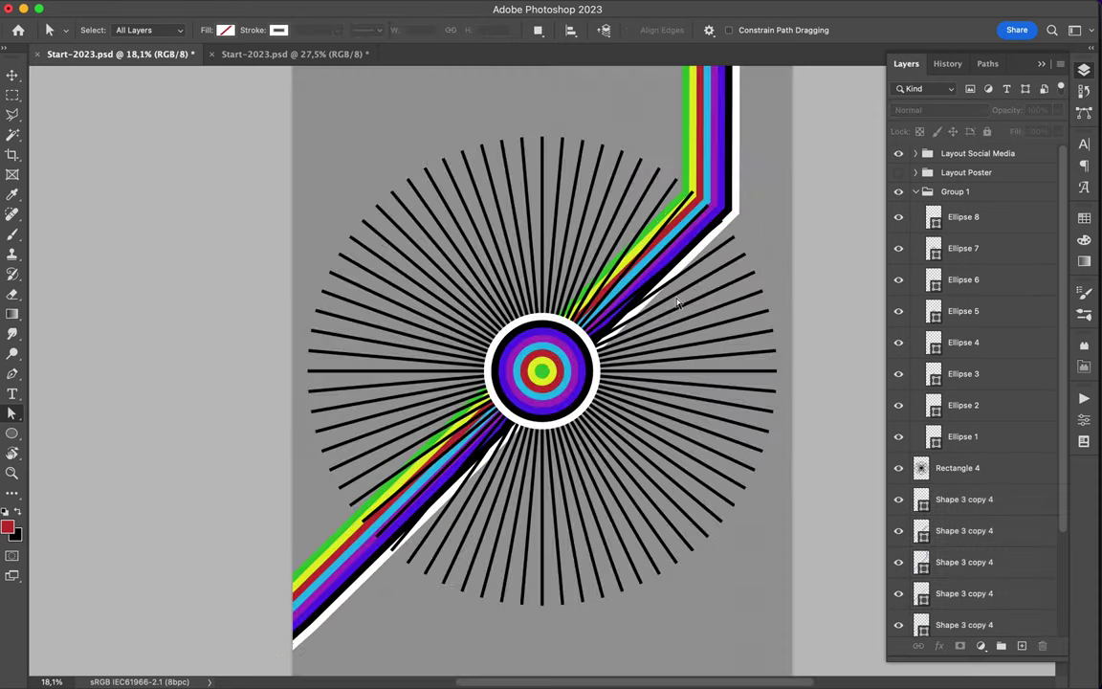
click(952, 192)
Step: Duplicate the ring group, move the copy below the stripes and enlarge it
key(v)
key(ctrl+j)
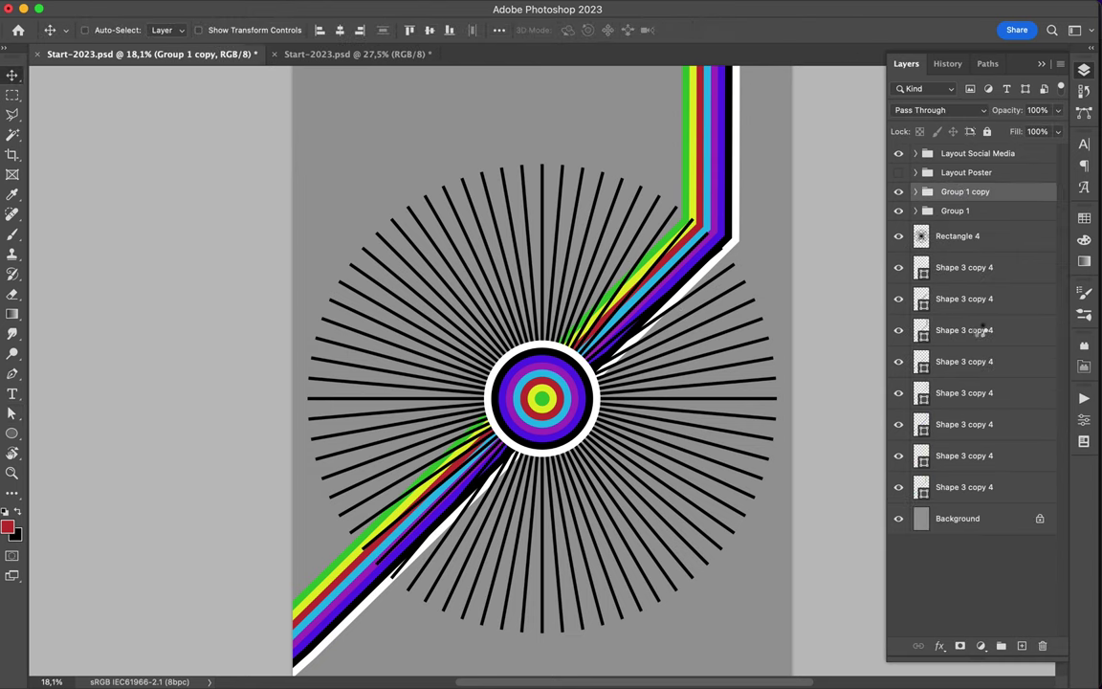
drag(956, 191, 956, 504)
key(ctrl+t)
drag(598, 456, 752, 609)
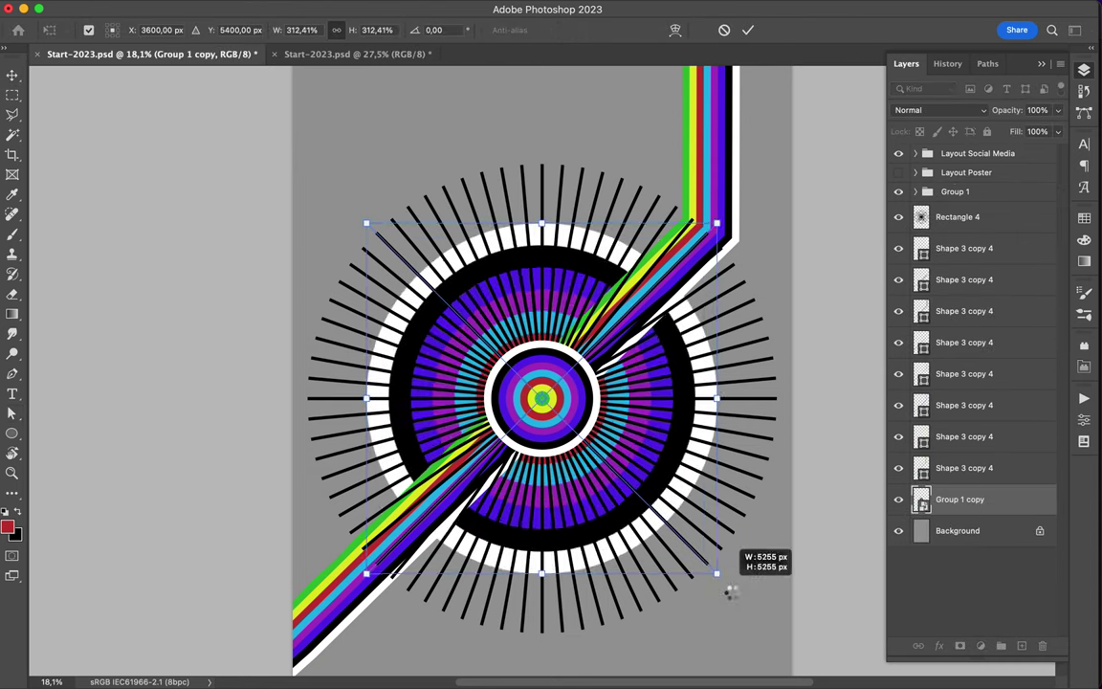
key(Return)
Step: Lower the ring copy's fill to 27%, then delete the copy
scroll(542, 304, down, 2)
click(1057, 131)
drag(1060, 151, 996, 153)
key(Delete)
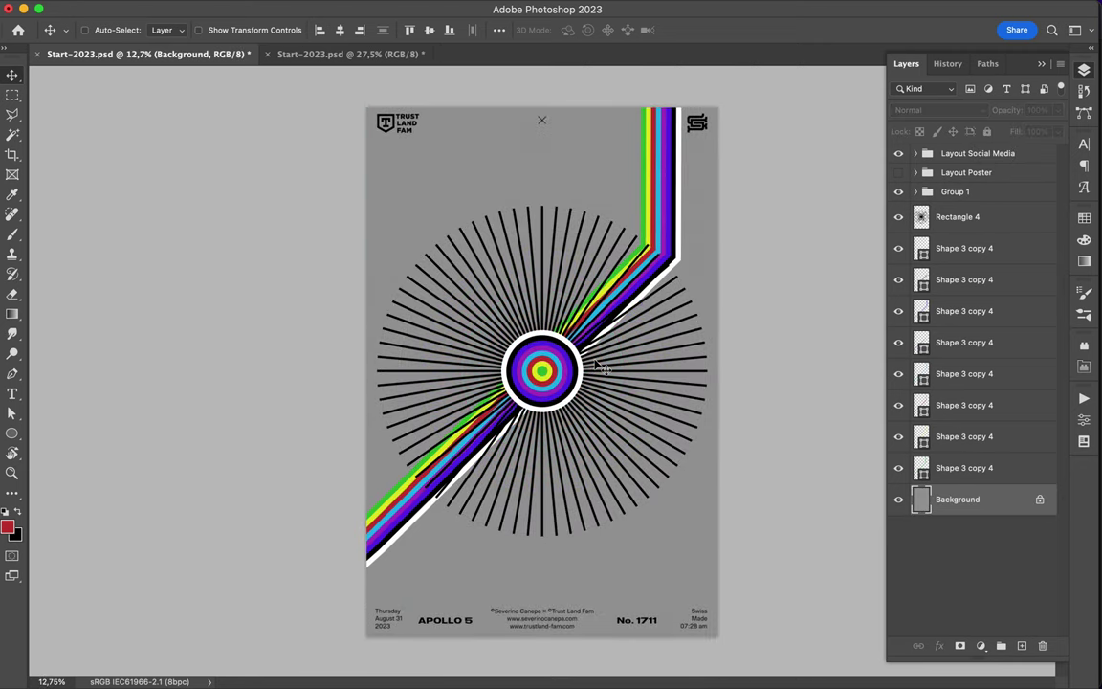
Step: Duplicate the original target group and start renaming it with 'Cl'
scroll(541, 370, up, 2)
click(955, 192)
key(ctrl+j)
double_click(955, 210)
text(Cl)
Step: Convert the duplicated target group to a smart object and enlarge it around its centre
click(956, 191)
right_click(957, 197)
click(810, 382)
key(ctrl+t)
drag(599, 421, 620, 449)
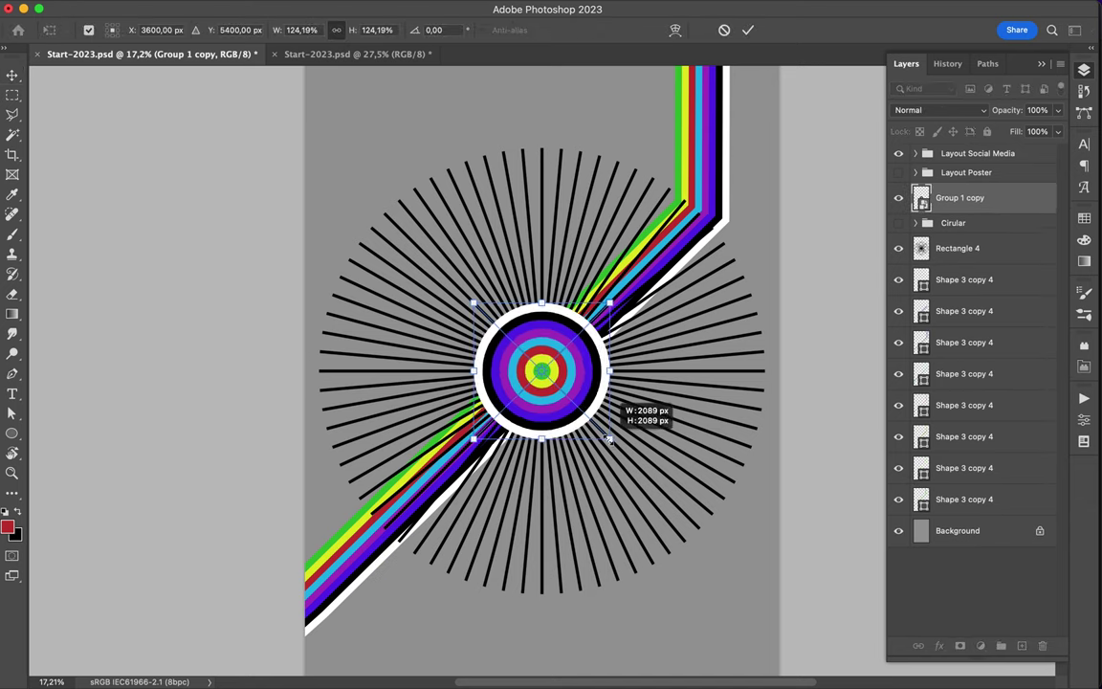
key(Return)
key(ctrl+0)
Step: Duplicate the rays layer Rectangle 4, clip and merge a large circle into it, and rotate slightly
click(667, 378)
key(ctrl+j)
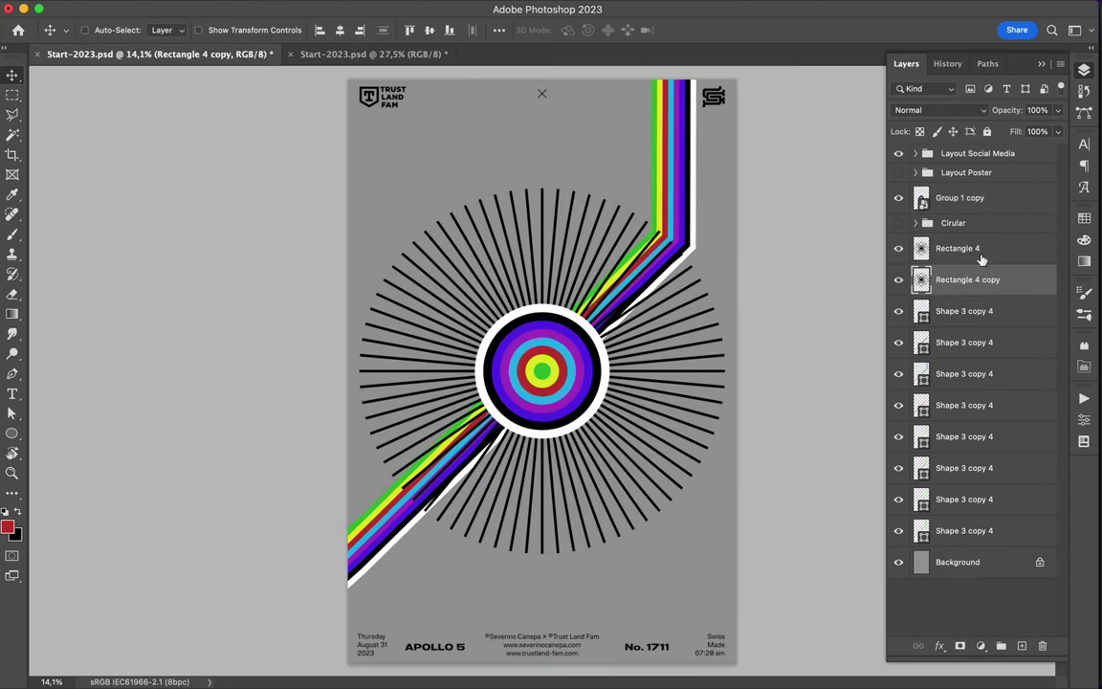
key(u)
mouse_move(295, 123)
mouse_down()
mouse_move(799, 646)
mouse_move(735, 562)
mouse_up()
key(ctrl+alt+g)
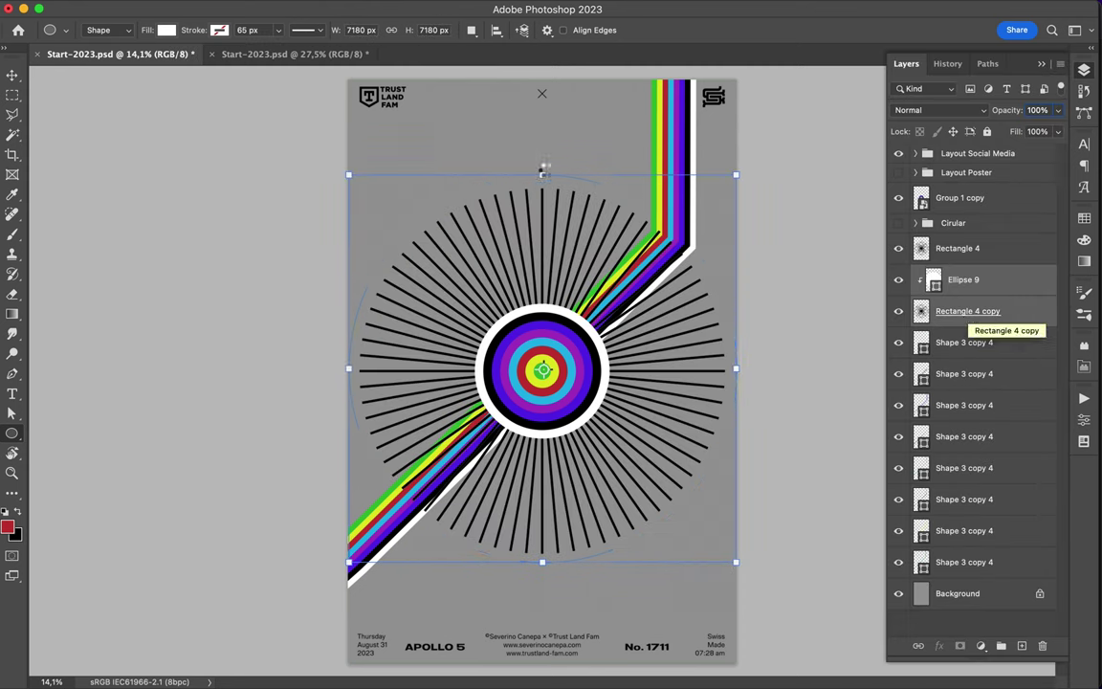
key(ctrl+e)
key(ctrl+t)
drag(469, 122, 475, 159)
key(Return)
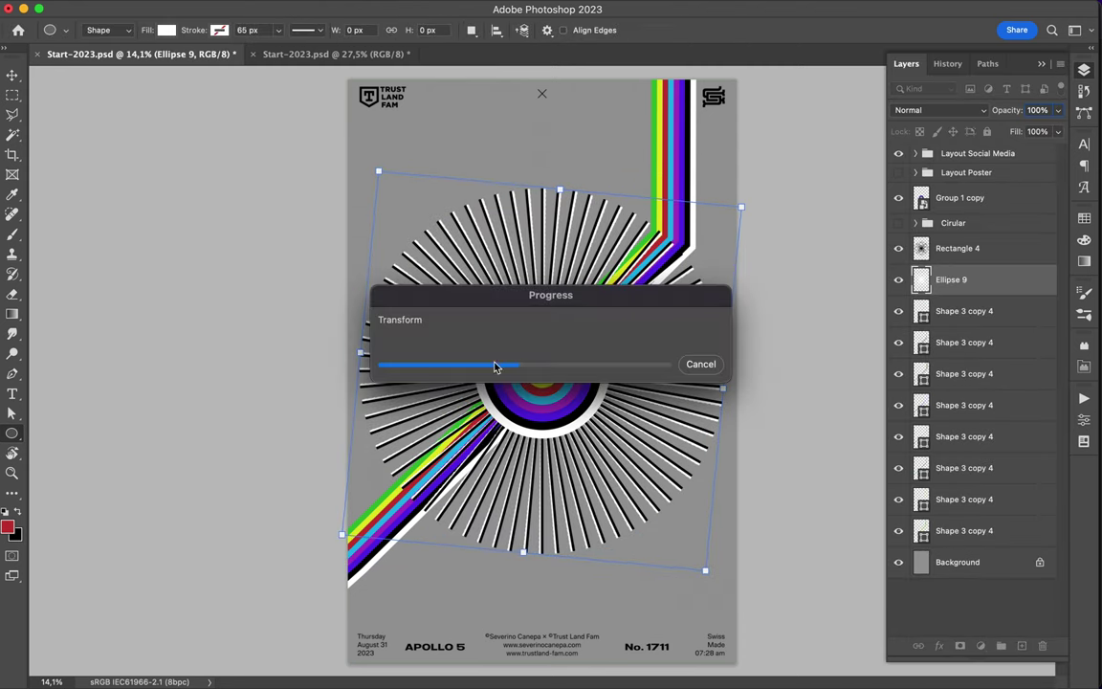
Step: Delete the white rays layer and place the target smart object just above Background
scroll(497, 365, up, 1)
drag(1008, 280, 1006, 539)
key(Delete)
scroll(541, 383, down, 1)
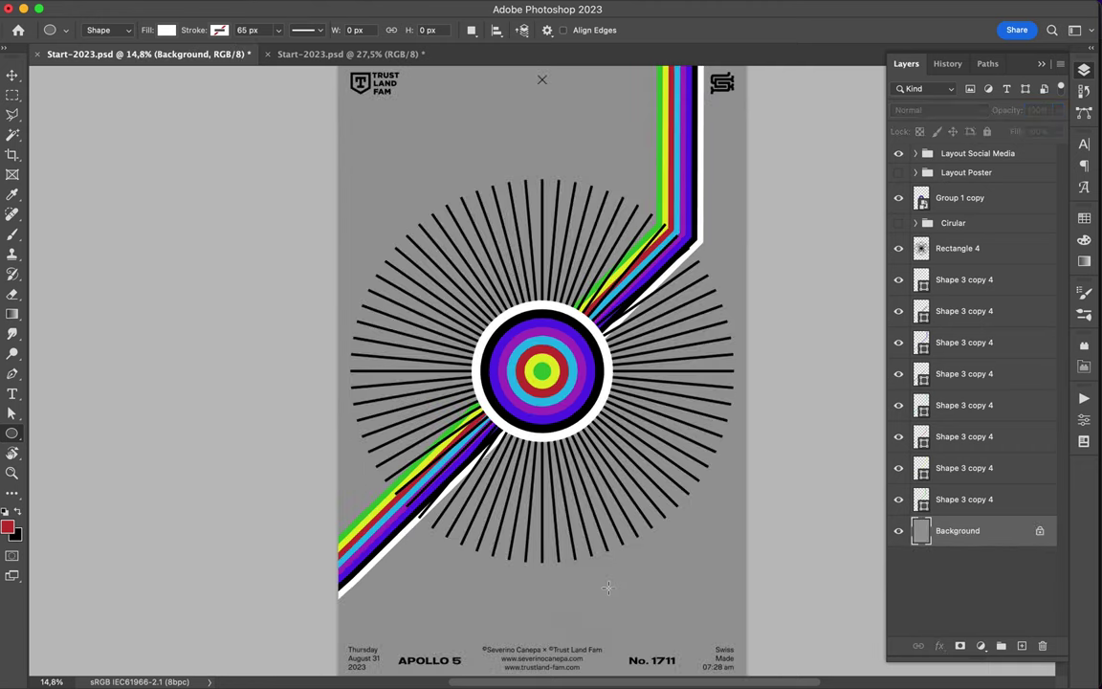
scroll(562, 418, down, 1)
key(v)
drag(1009, 296, 991, 516)
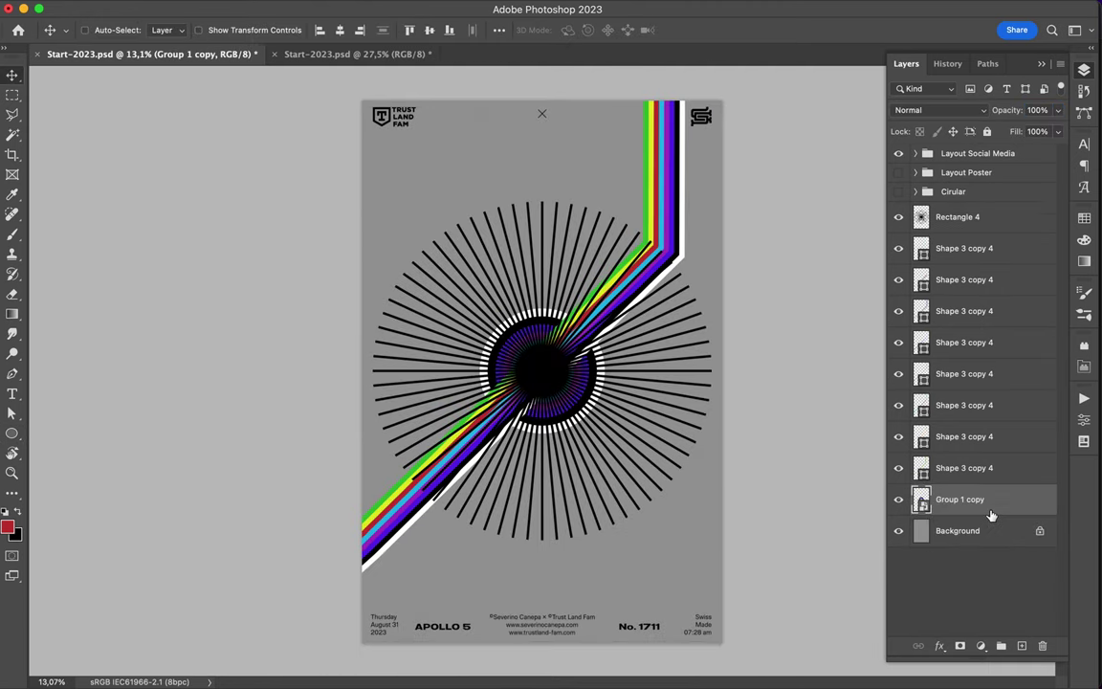
Step: Move the Shape 3 copy stripe layers above Rectangle 4 so they sit over the rays
click(964, 468)
shift+click(964, 248)
drag(964, 247, 930, 212)
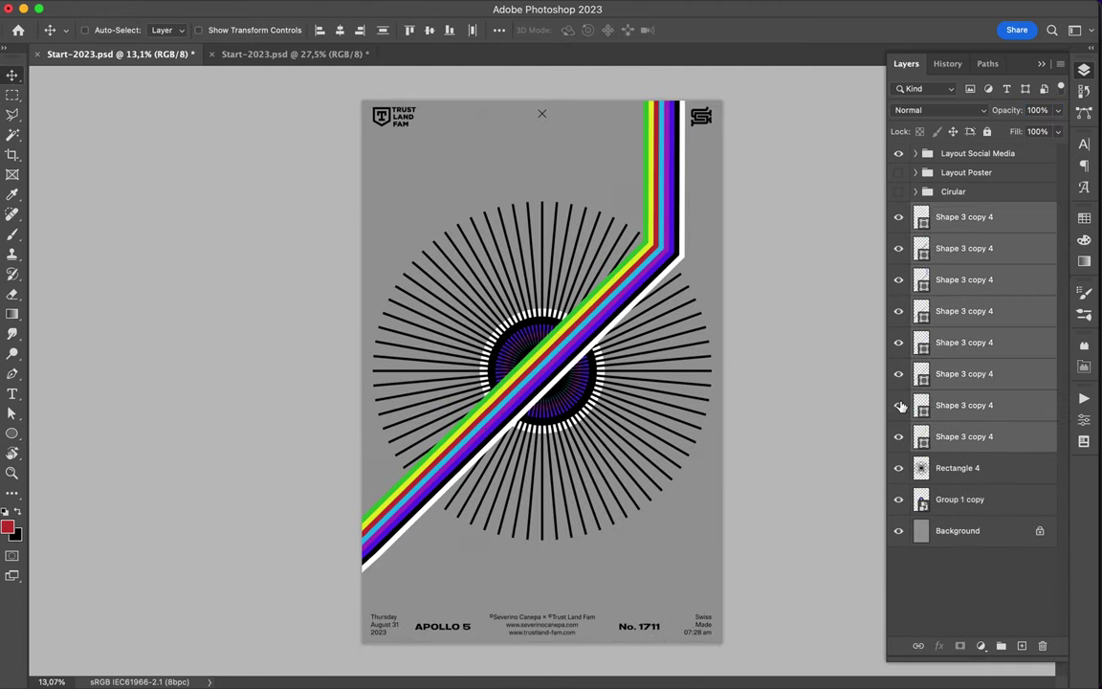
Step: Place the target at lower right and a smaller copy at upper left above the rays
click(959, 498)
mouse_move(541, 373)
mouse_down()
mouse_move(641, 493)
mouse_move(438, 239)
mouse_up()
key(ctrl+t)
drag(476, 276, 487, 294)
key(Return)
drag(436, 249, 449, 271)
key(ctrl+bracketright)
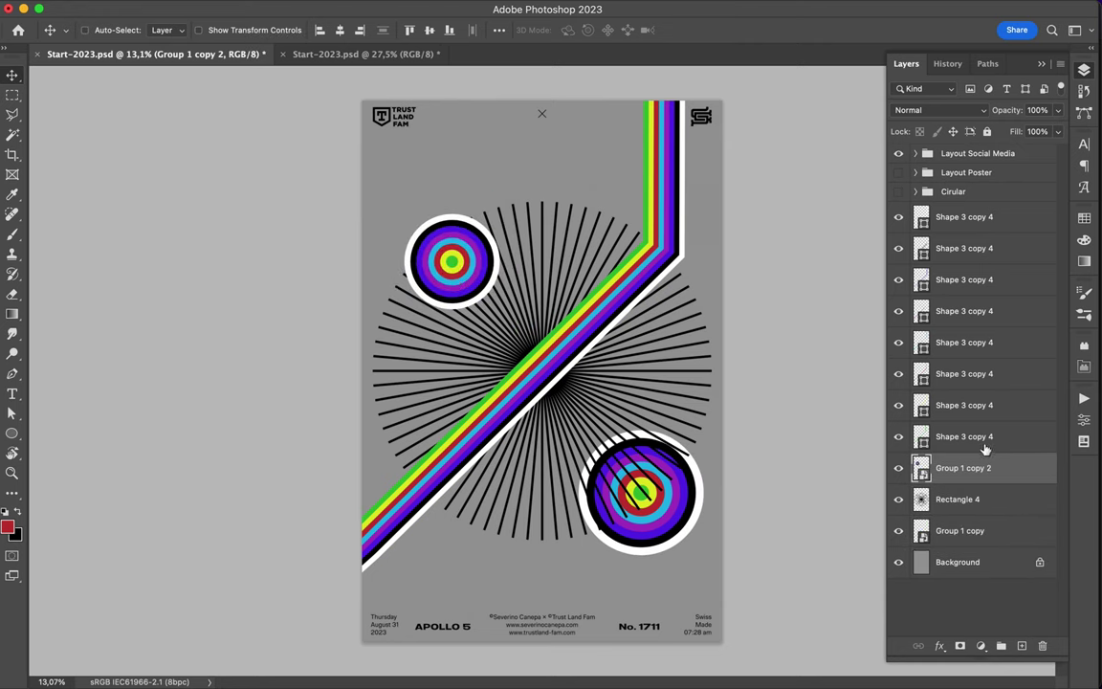
Step: Merge all eight stripe layers into one with Ctrl+E and shift the stripe down-left
click(1005, 437)
shift+click(925, 239)
right_click(925, 248)
key(Escape)
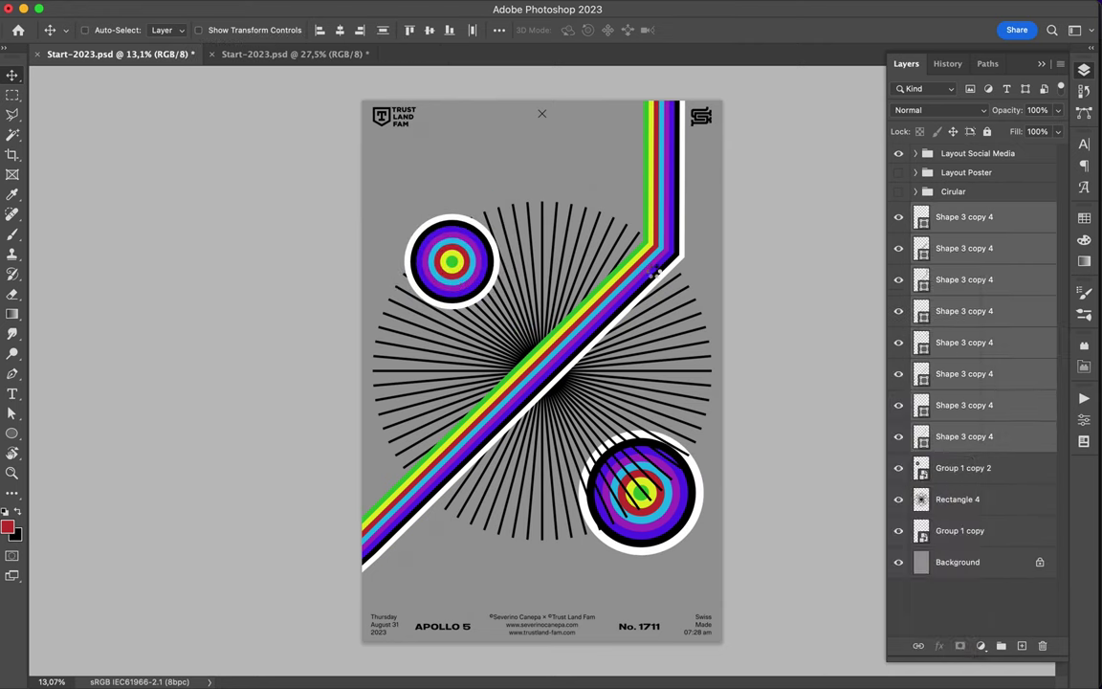
key(ctrl+e)
drag(651, 274, 627, 299)
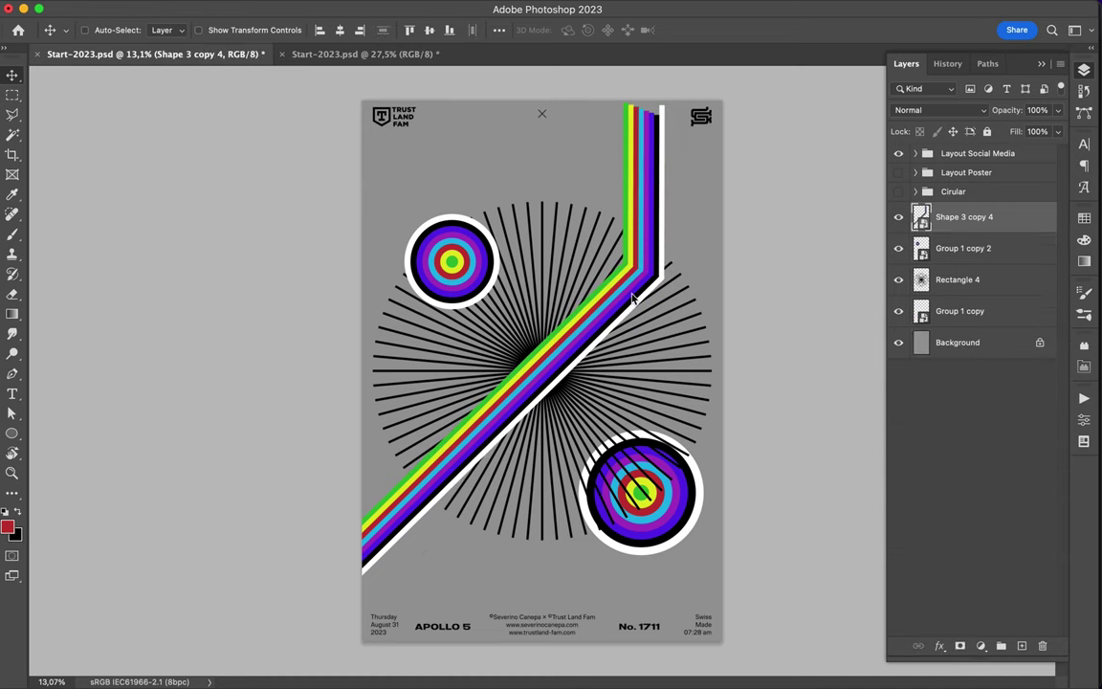
Step: Add a layer mask to the stripe and mask out its lower-left end
key(a)
key(m)
drag(614, 97, 670, 123)
key(Delete)
click(583, 270)
right_click(959, 216)
click(959, 646)
key(ctrl+i)
drag(361, 607, 380, 492)
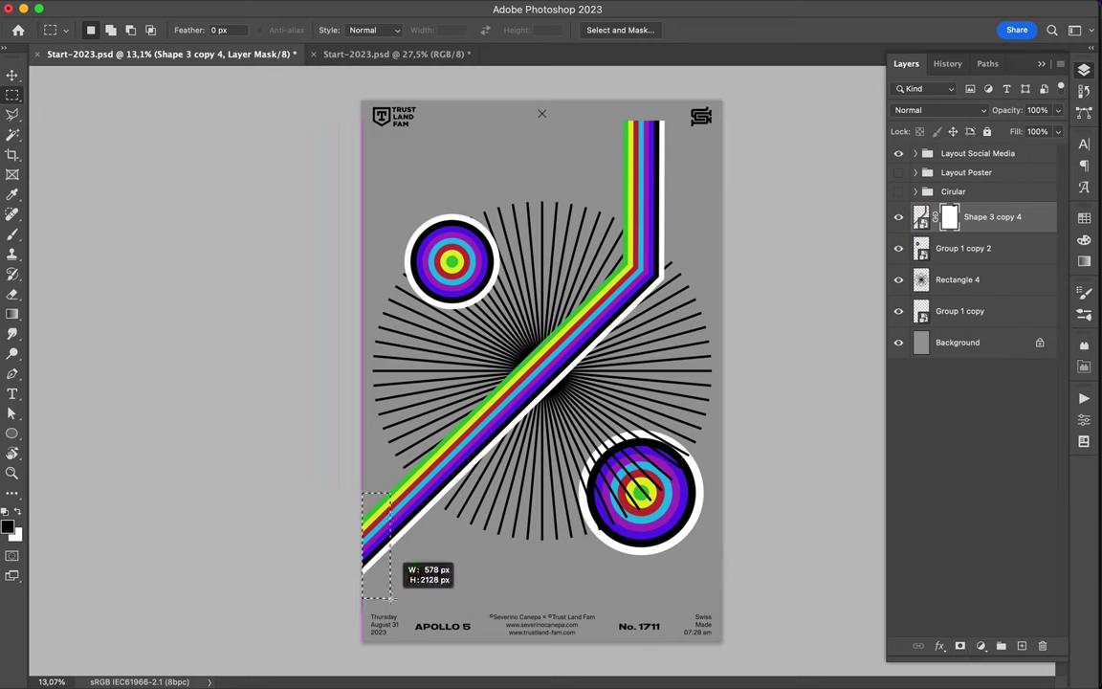
key(b)
key(ctrl+d)
Step: Draw a large circle at the poster centre above the Background layer
key(m)
key(v)
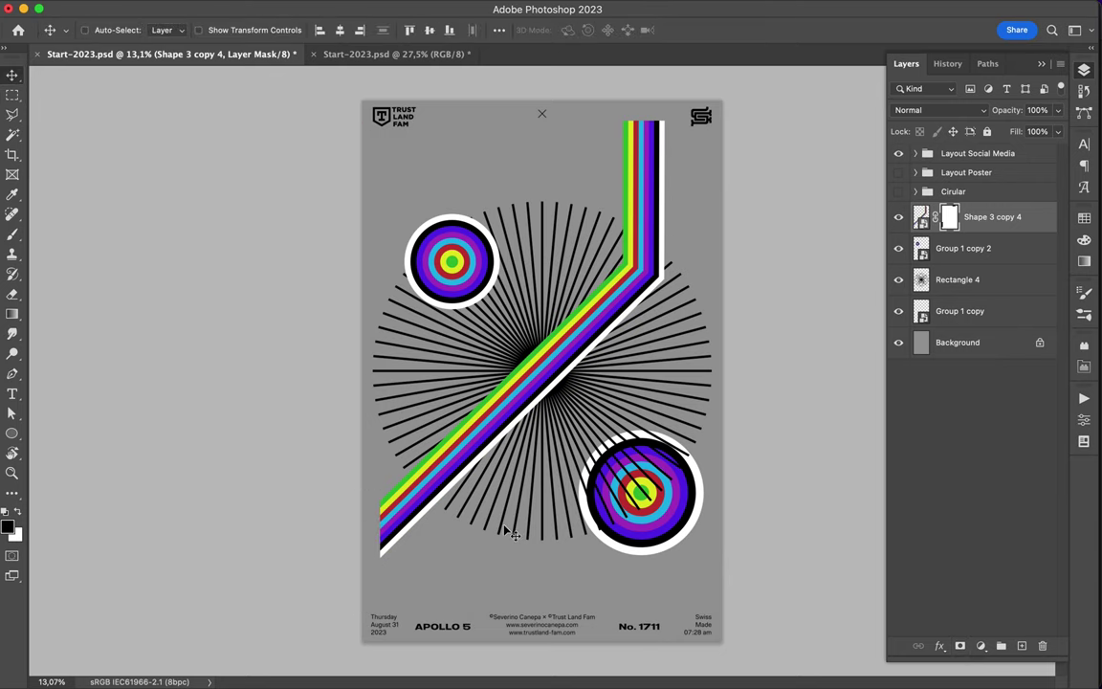
click(1009, 344)
key(u)
drag(585, 397, 622, 447)
key(a)
Step: Give the circle a grey gradient fill and move it above the rays
click(225, 29)
click(319, 60)
double_click(320, 235)
key(Return)
double_click(321, 235)
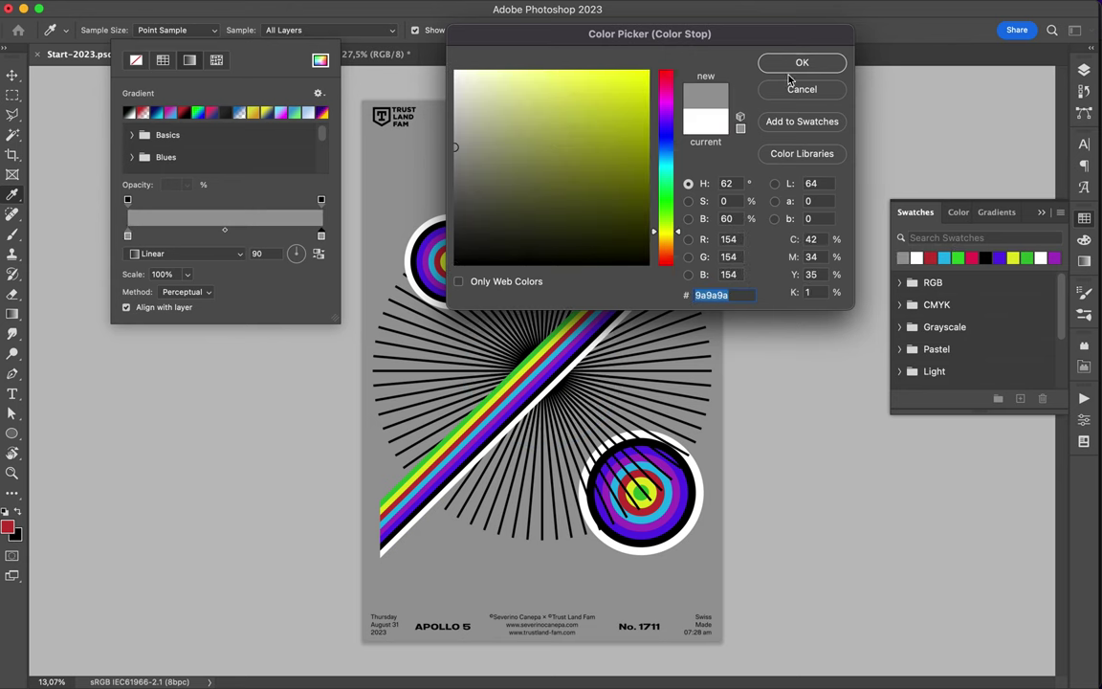
key(Return)
click(1084, 69)
drag(952, 342, 952, 264)
click(226, 29)
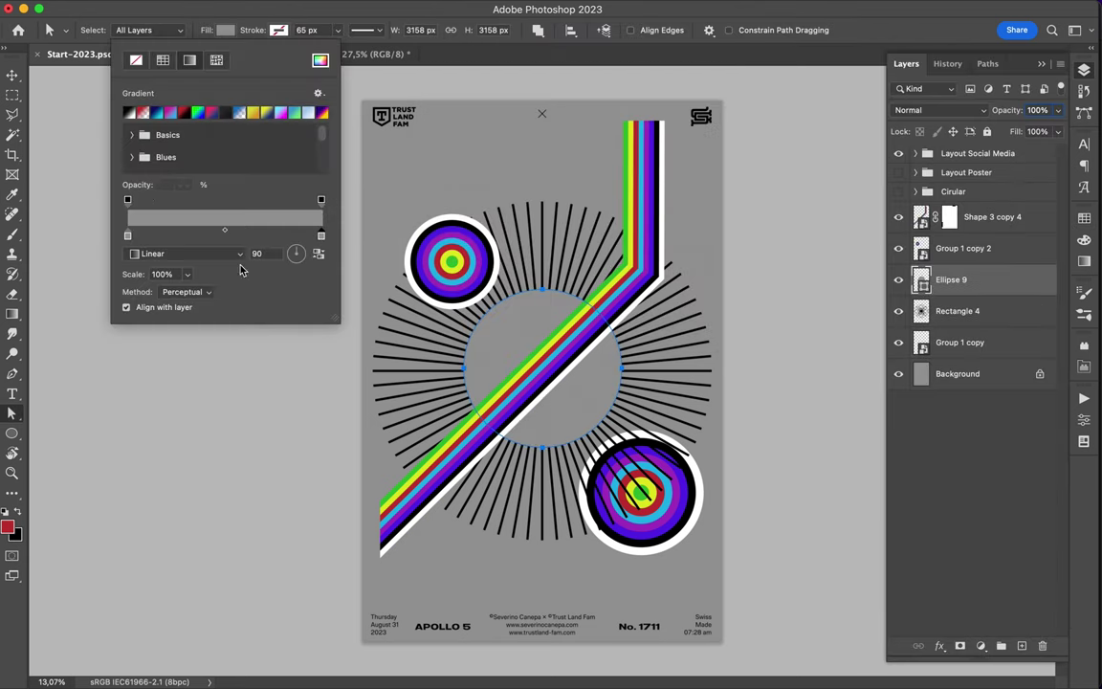
Step: Enlarge and duplicate the grey circle, then delete the grey circle layers
key(ctrl+t)
drag(622, 446, 715, 532)
key(Return)
key(v)
key(ctrl+t)
key(Return)
key(ctrl+j)
key(ctrl+j)
shift+click(949, 341)
key(Delete)
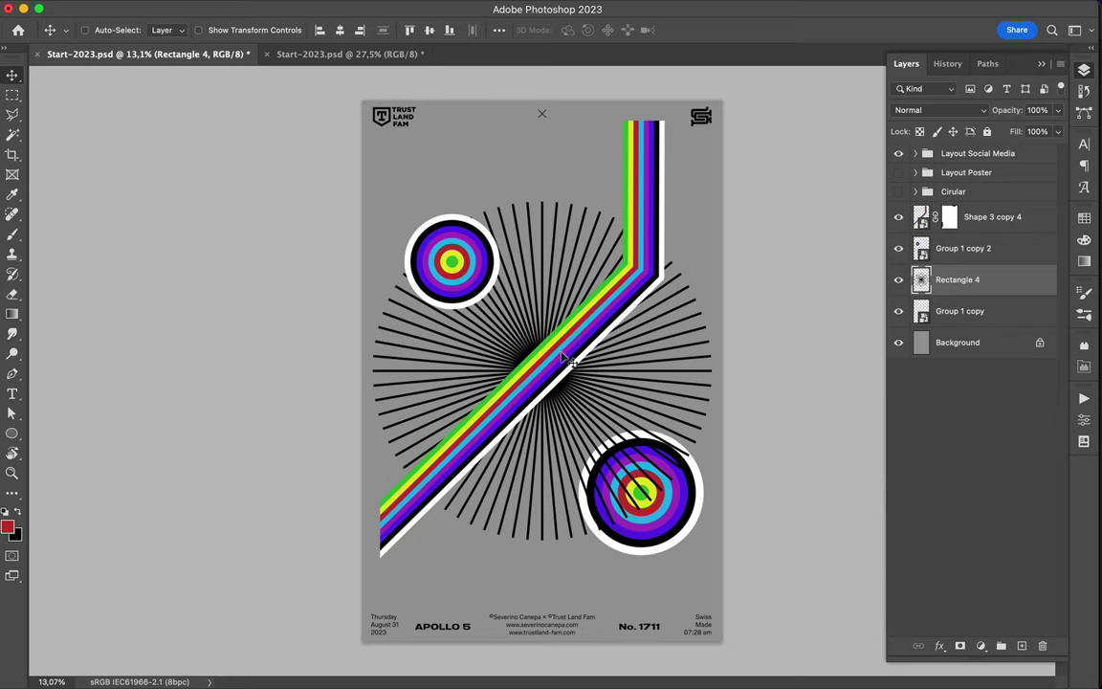
Step: Move the stripe down-left and the small target down-right inside the rays
key(m)
key(d)
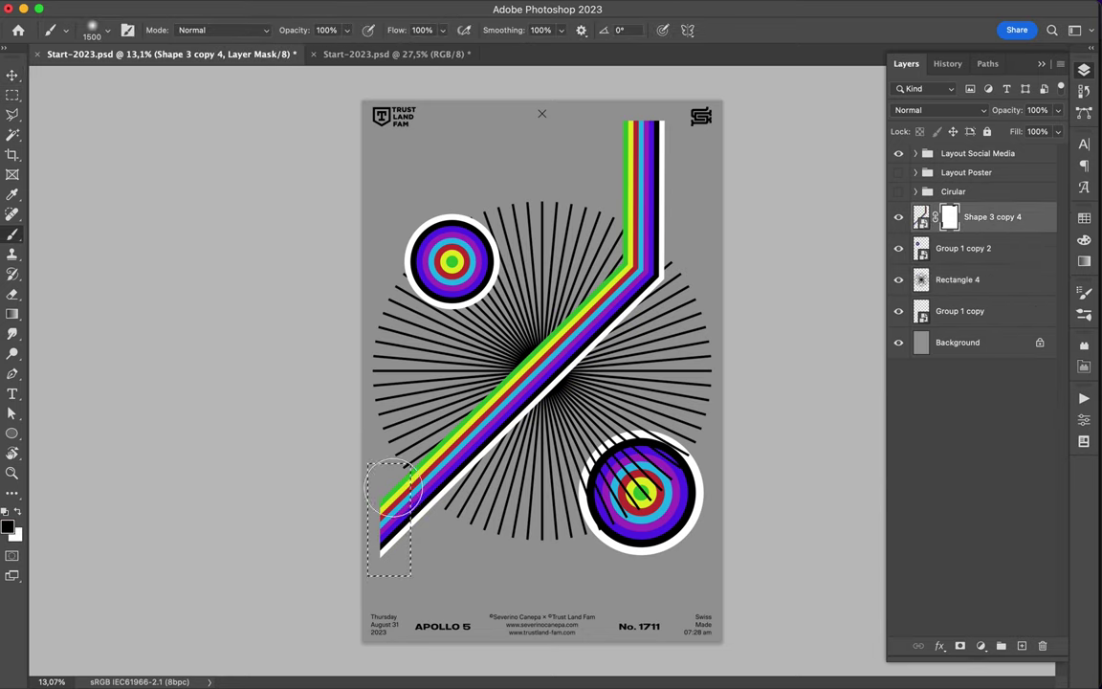
key(v)
drag(563, 362, 537, 387)
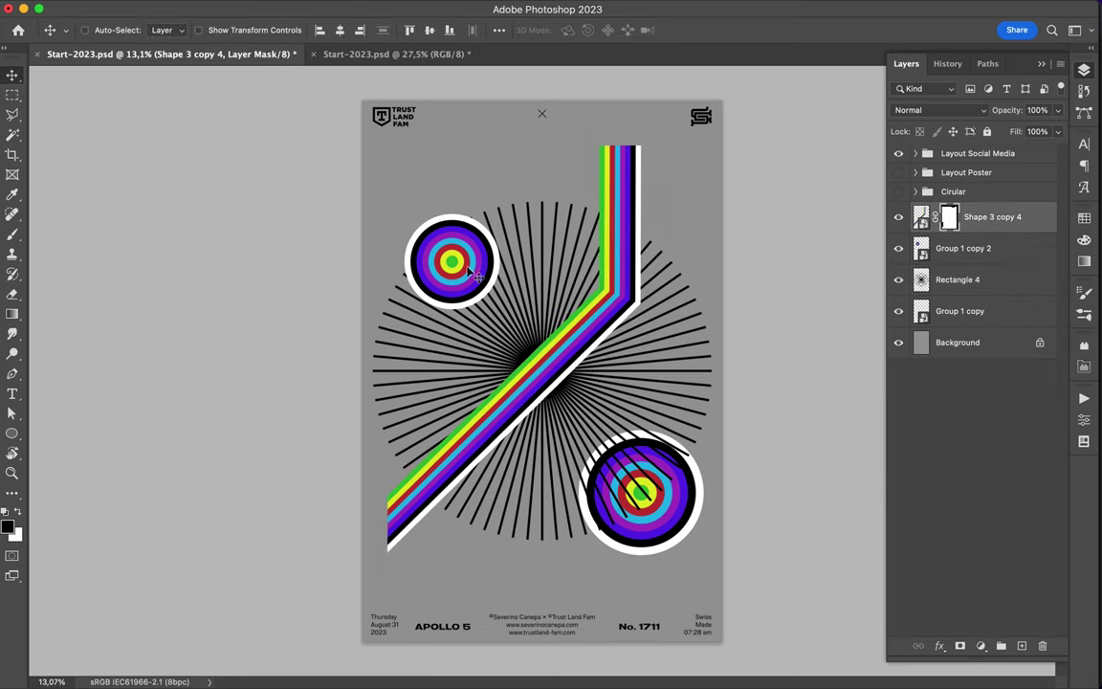
drag(469, 270, 475, 323)
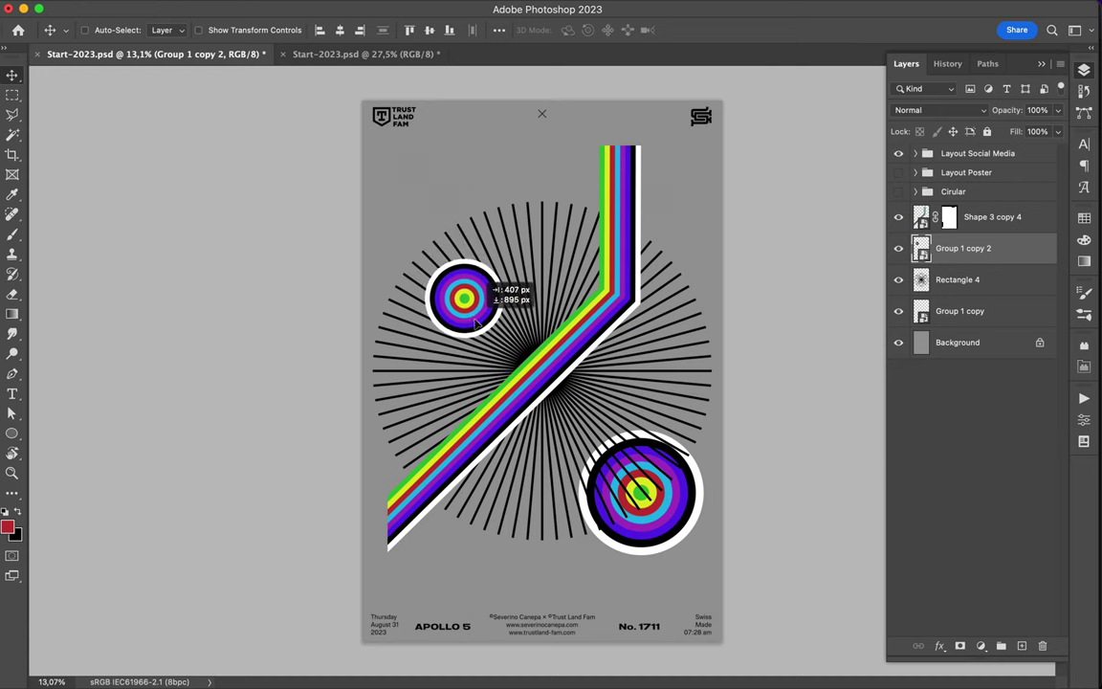
key(u)
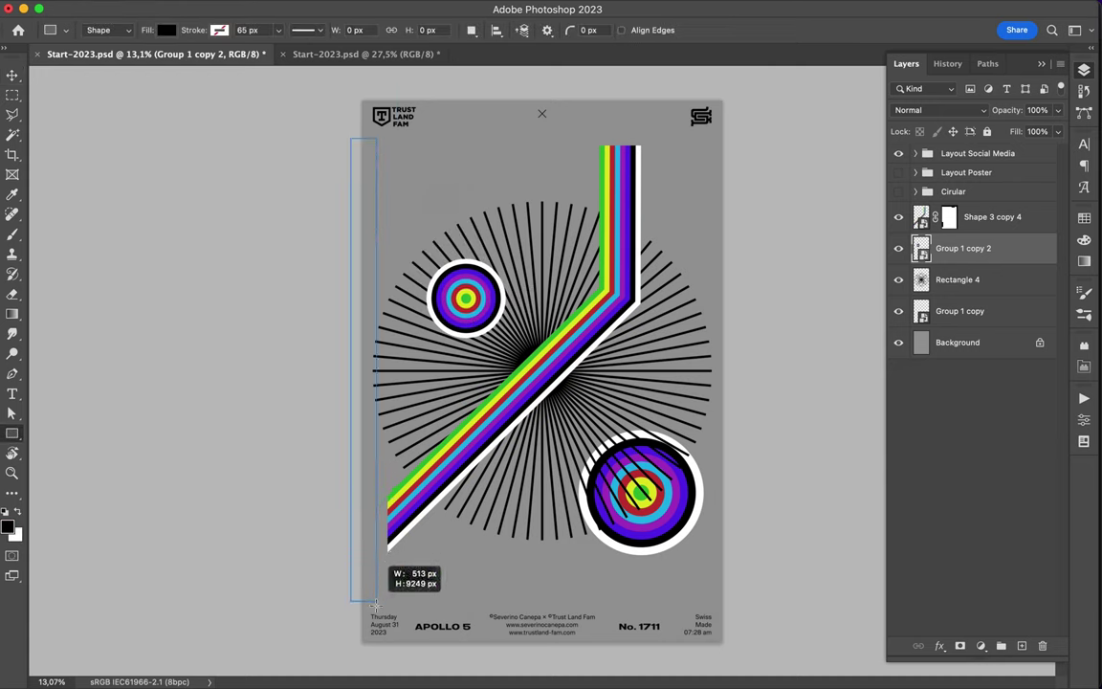
Step: Draw a tall black bar on the left edge, copy it to the right, and nudge the large target up-left
drag(356, 150, 376, 604)
key(v)
mouse_move(784, 507)
mouse_down()
mouse_move(689, 517)
mouse_move(656, 486)
mouse_up()
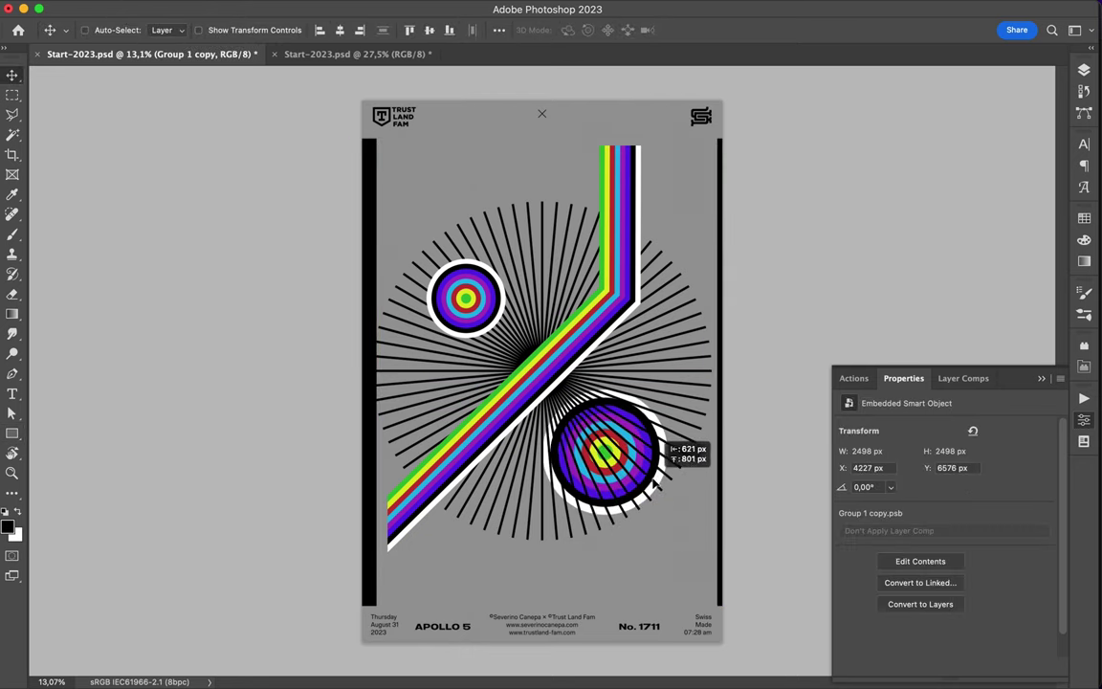
drag(656, 484, 661, 489)
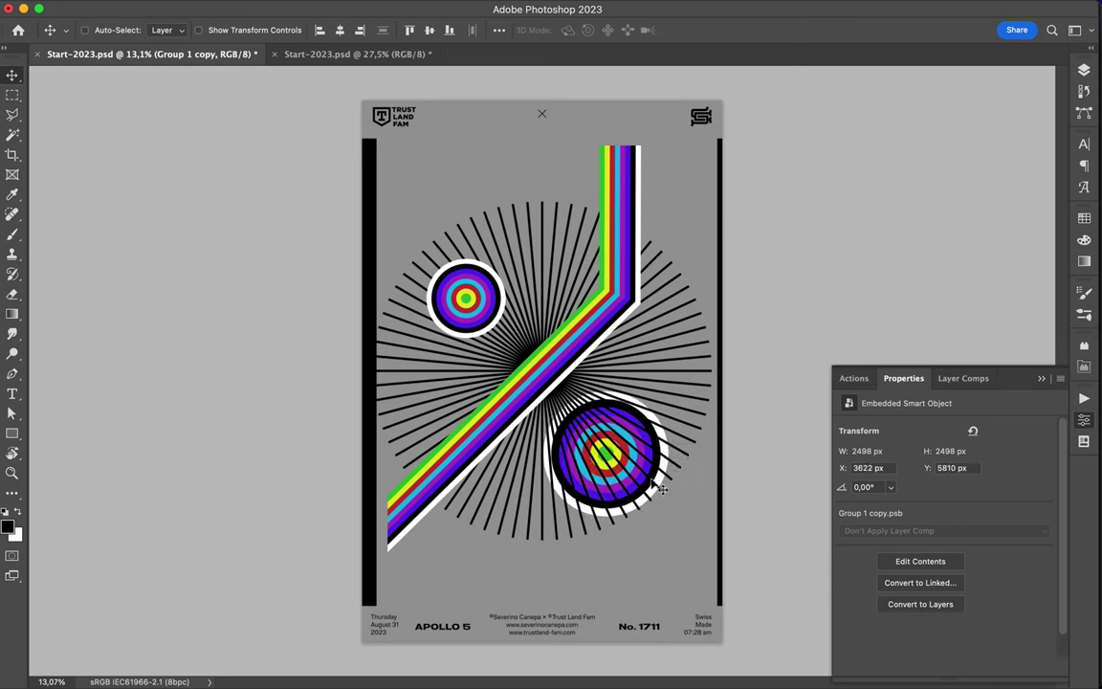
Step: Outline the stripe's top end with the Polygonal Lasso and hide it on the stripe mask
key(F7)
click(948, 217)
key(b)
key(l)
click(593, 125)
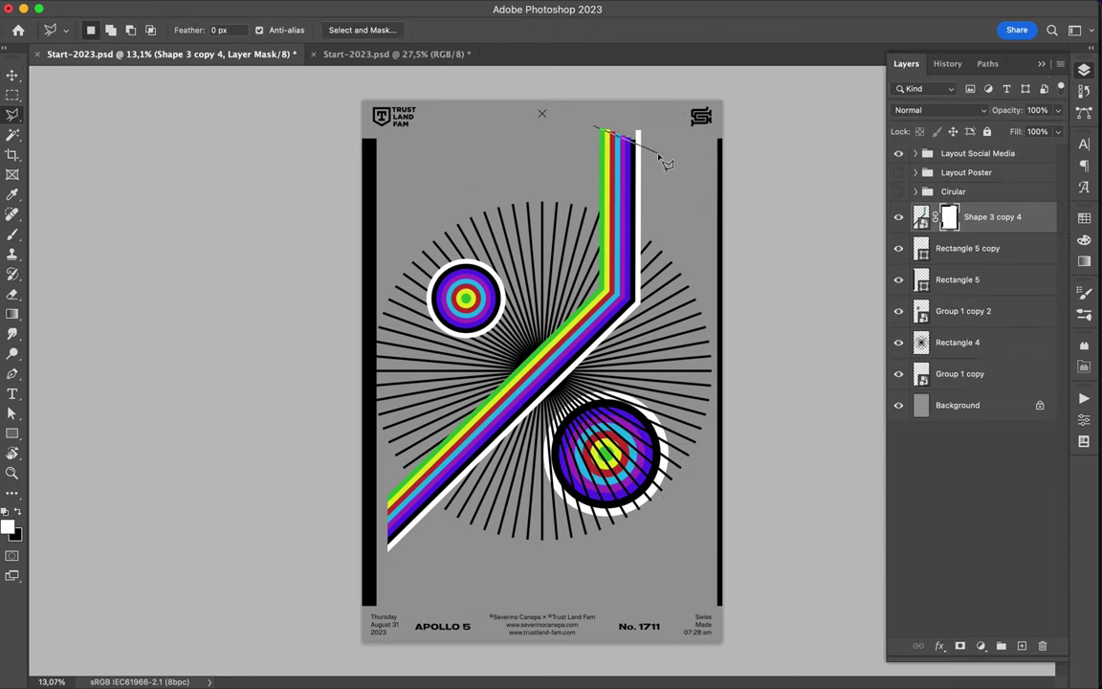
double_click(670, 170)
key(x)
key(alt+BackSpace)
key(ctrl+d)
Step: Hide more of the stripe's top end on its mask until the end is cut flat
key(v)
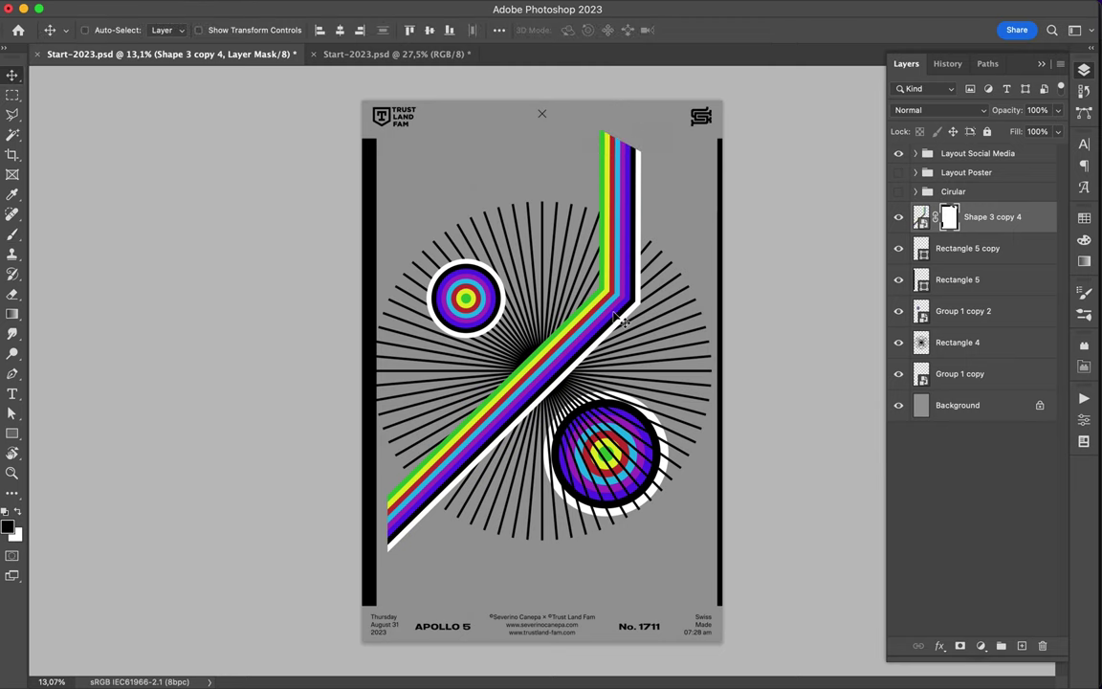
key(l)
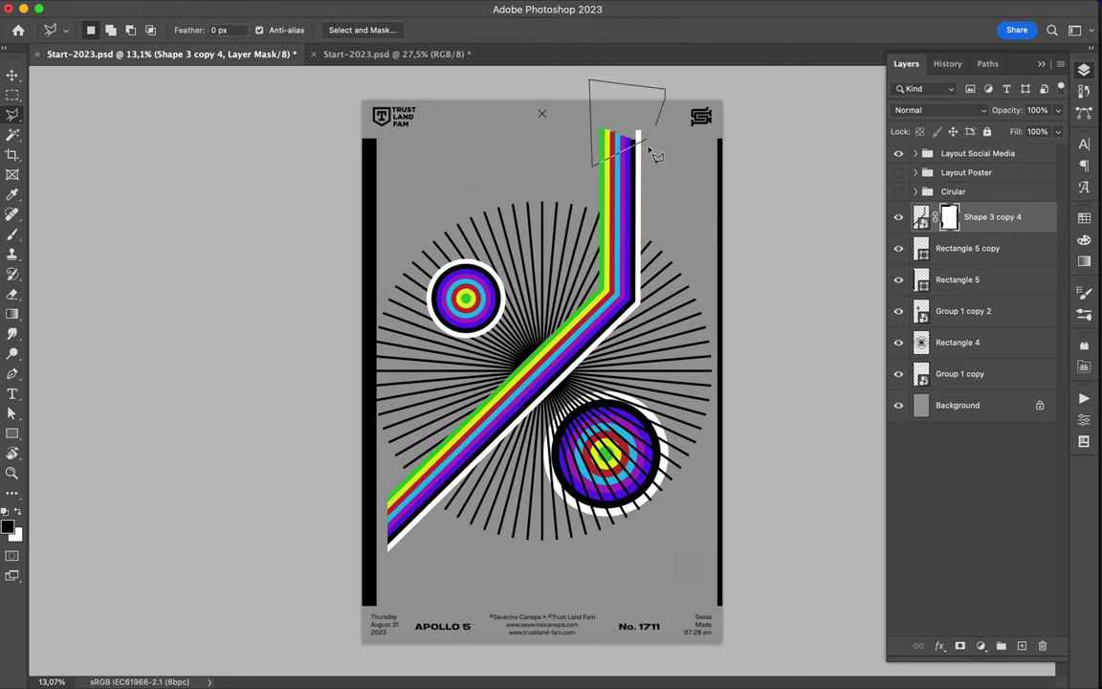
double_click(656, 156)
key(b)
drag(675, 123, 612, 134)
key(ctrl+d)
key(m)
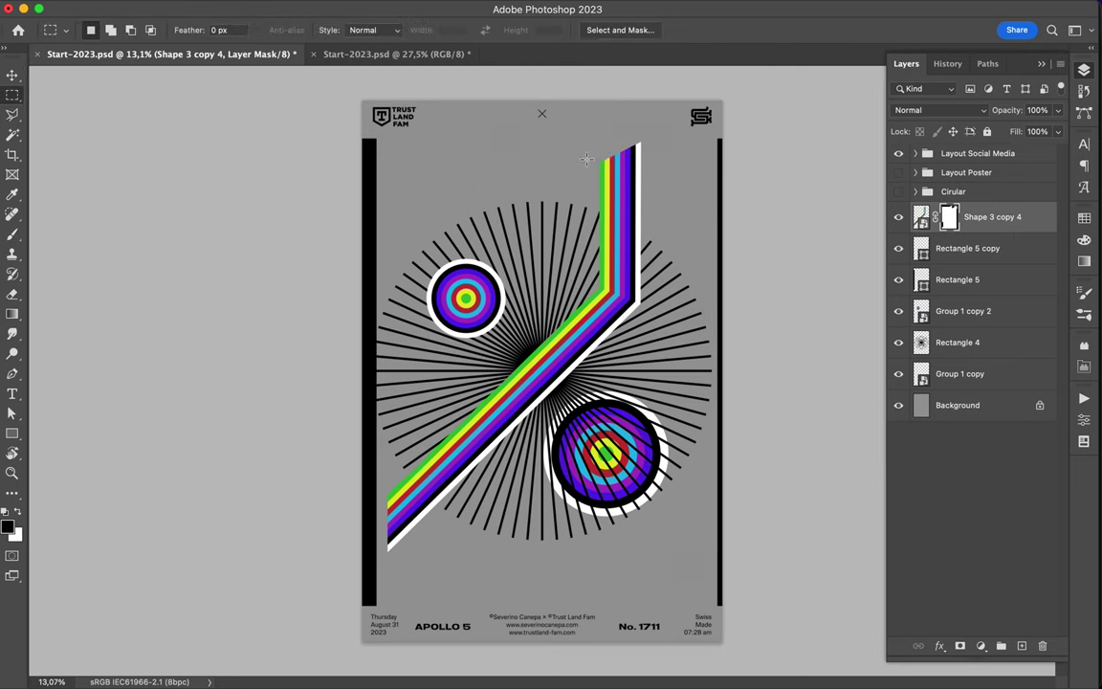
double_click(667, 182)
key(b)
drag(664, 173, 622, 134)
key(ctrl+d)
key(m)
key(v)
Step: Shift the stripe up-right, draw a black bottom bar, and align both side bars
drag(667, 260, 626, 282)
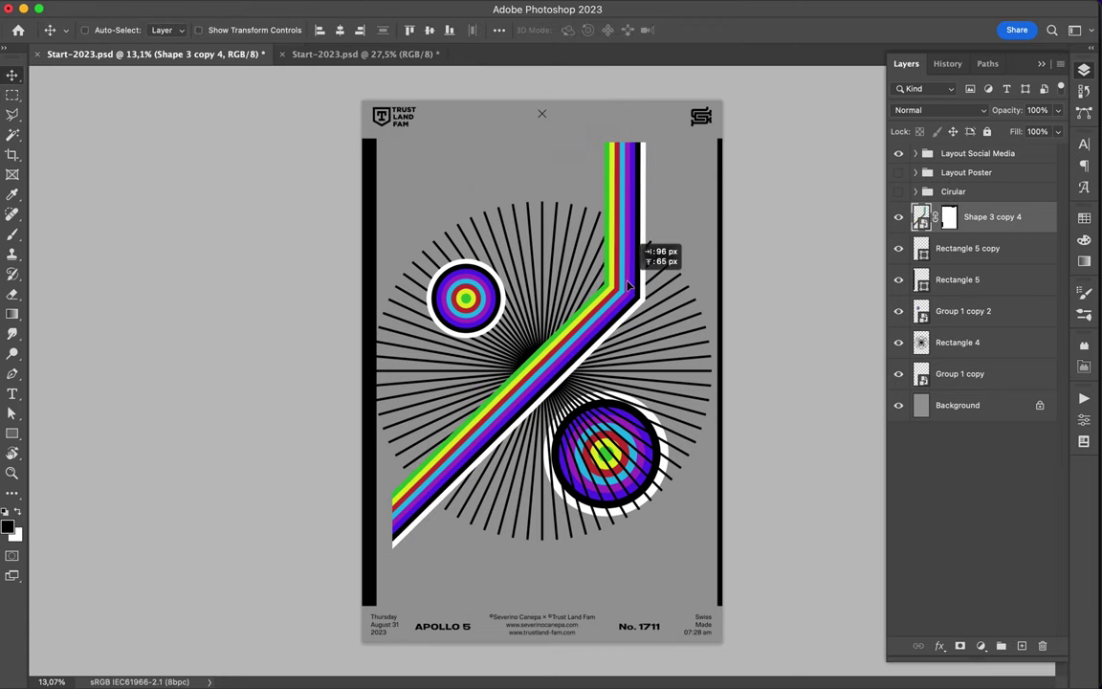
key(u)
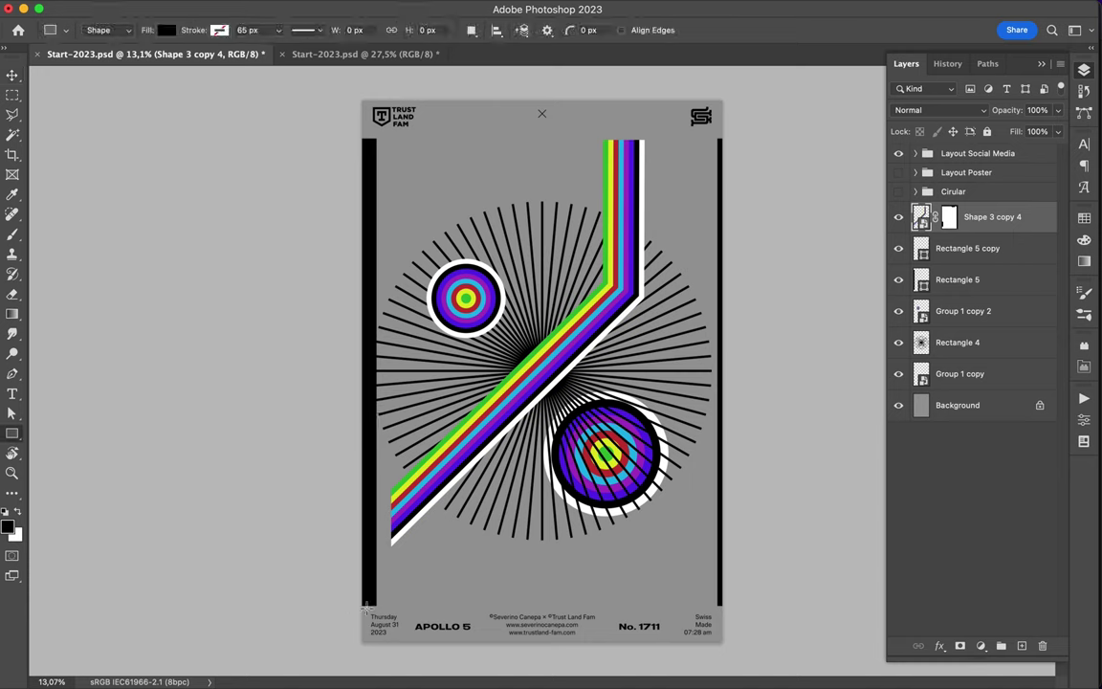
drag(362, 604, 725, 640)
key(v)
drag(731, 462, 713, 471)
drag(369, 462, 379, 462)
Step: Colour the No. 1711 footer text cyan and APOLLO 5 yellow
key(F7)
click(916, 155)
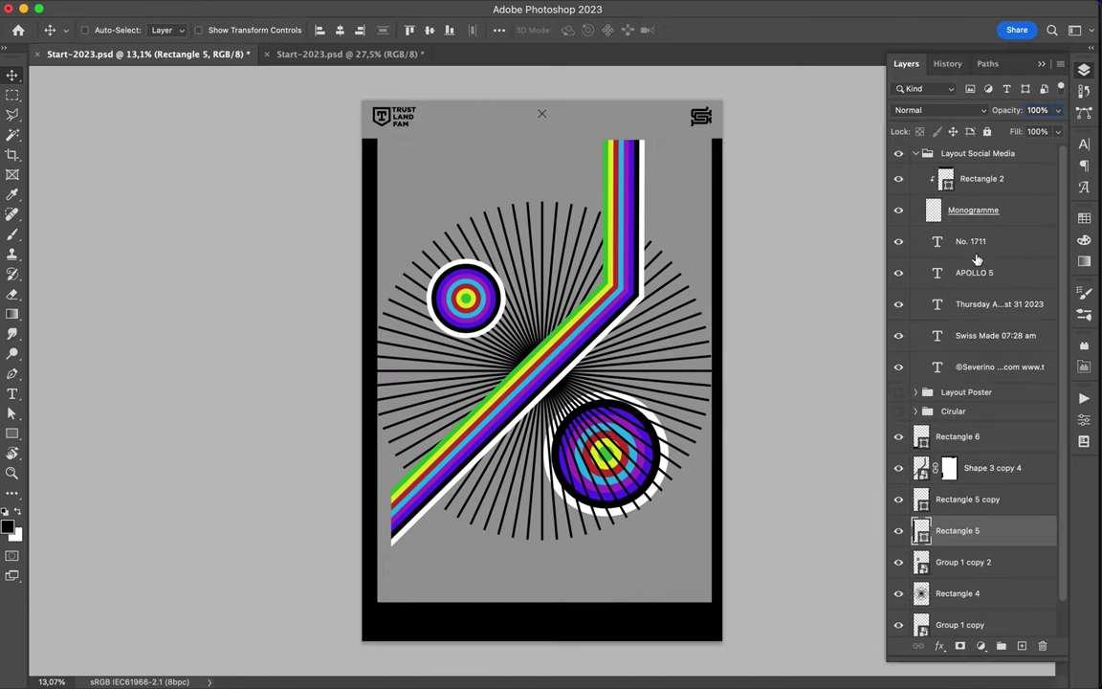
click(974, 249)
click(1084, 218)
click(916, 257)
click(1083, 70)
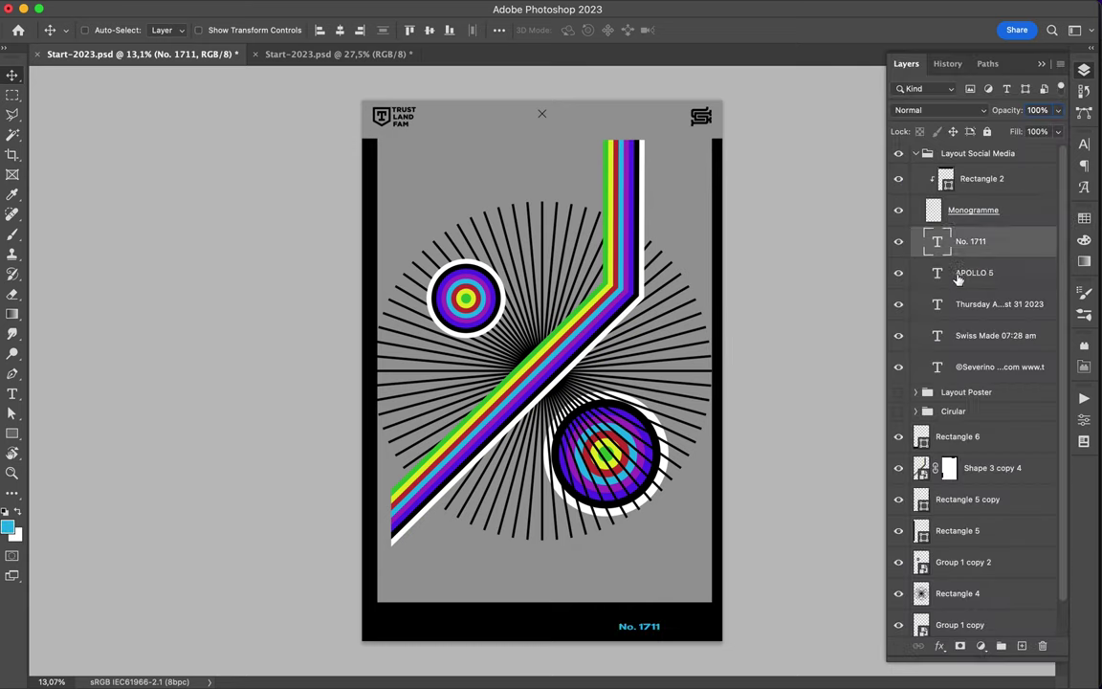
click(974, 273)
click(1083, 218)
click(903, 257)
Step: Colour the date green, Swiss Made red and the credit lines white, then move the right bar
click(1083, 69)
click(974, 294)
click(1084, 218)
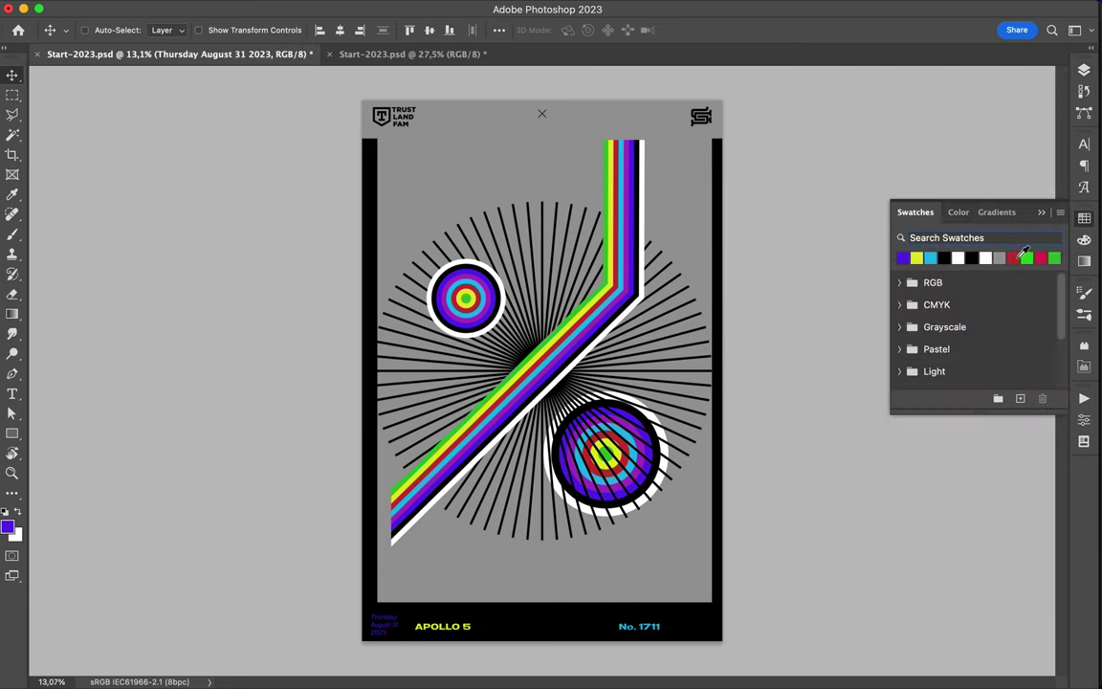
click(1083, 70)
click(973, 317)
click(1083, 218)
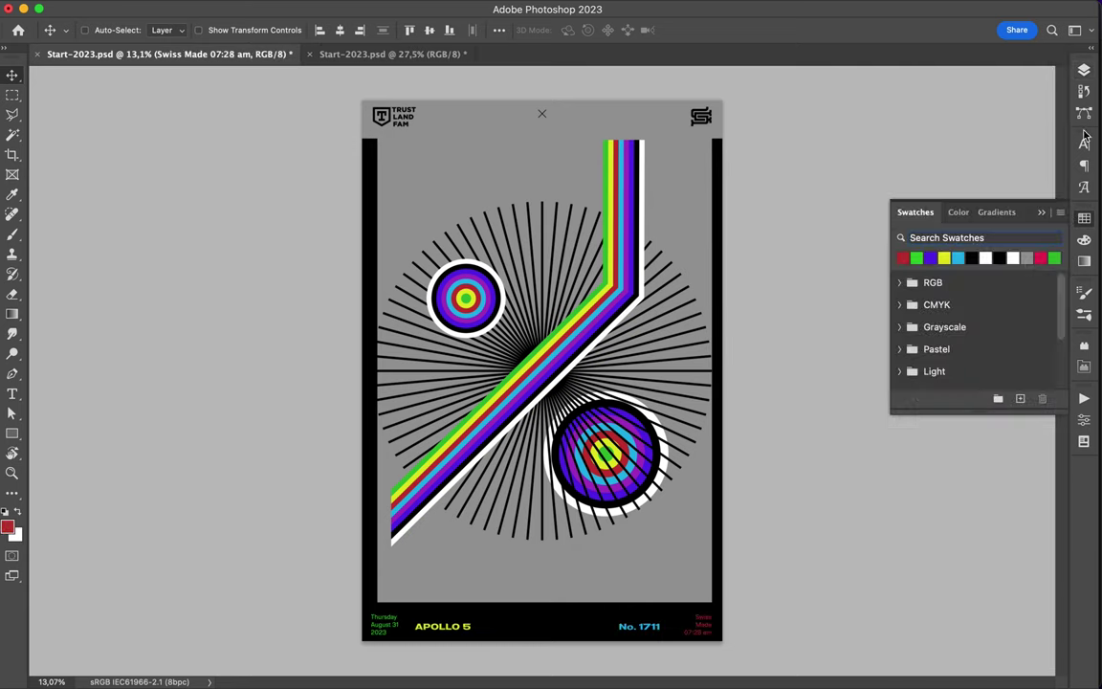
click(1084, 70)
click(974, 361)
click(1084, 218)
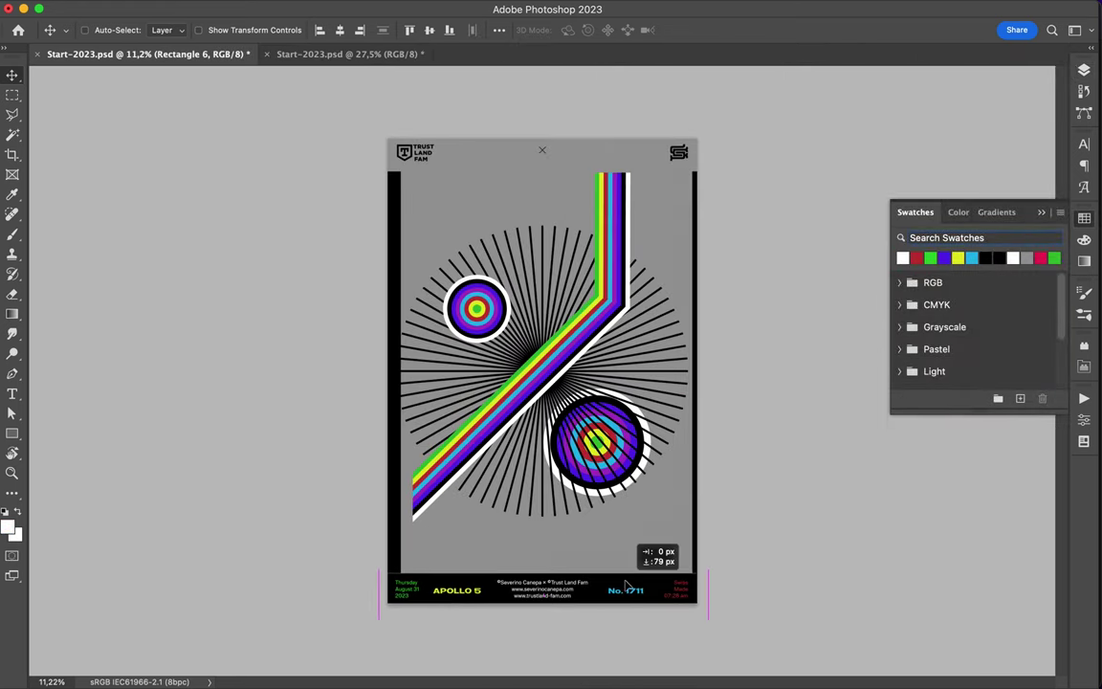
drag(684, 577, 705, 329)
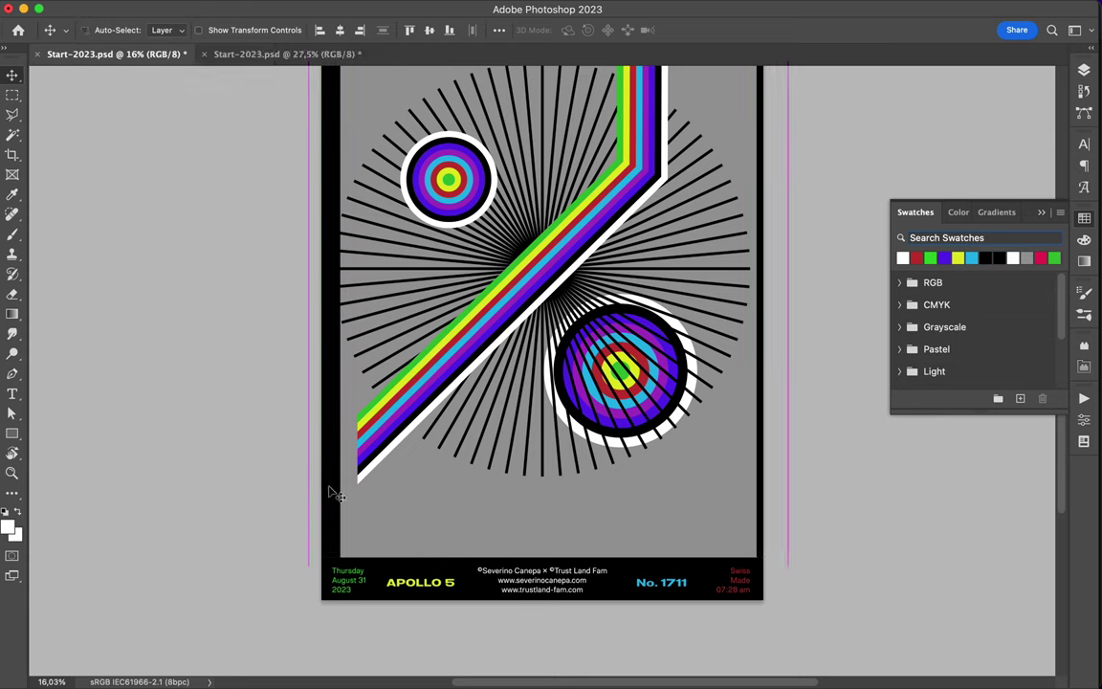
Step: Stretch the left black bar taller and move it onto the poster's left edge
ctrl+click(385, 373)
key(ctrl+t)
drag(385, 165, 379, 156)
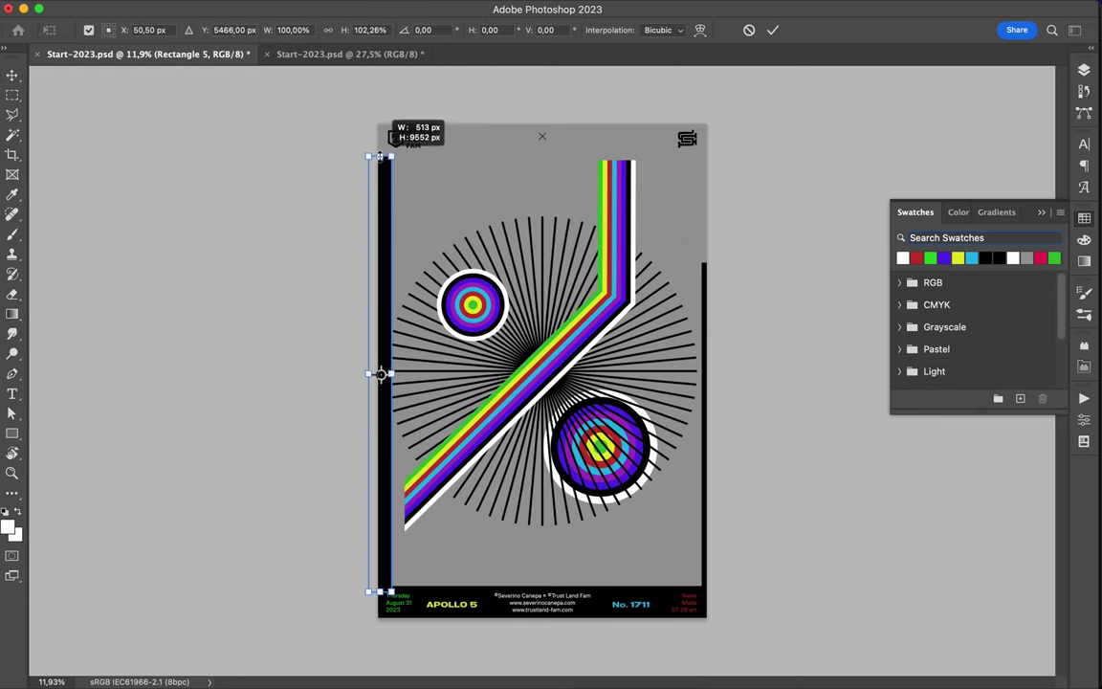
scroll(547, 373, up, 5)
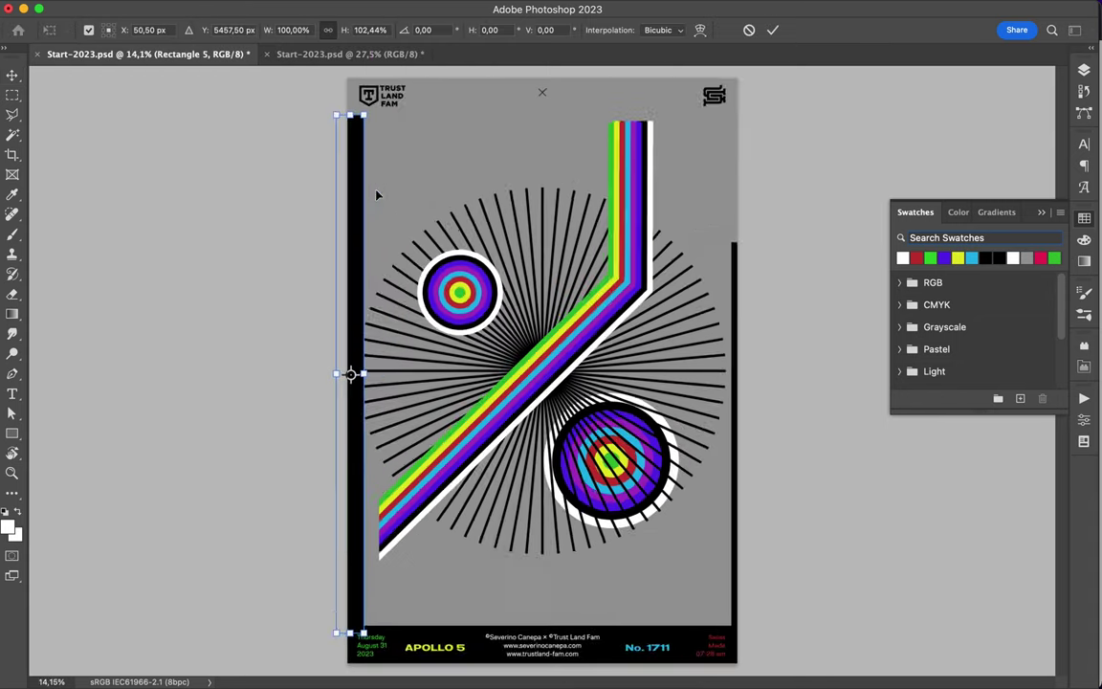
key(Return)
scroll(548, 373, up, 3)
mouse_move(287, 180)
mouse_down()
mouse_move(632, 190)
mouse_move(281, 211)
mouse_up()
scroll(285, 221, down, 1)
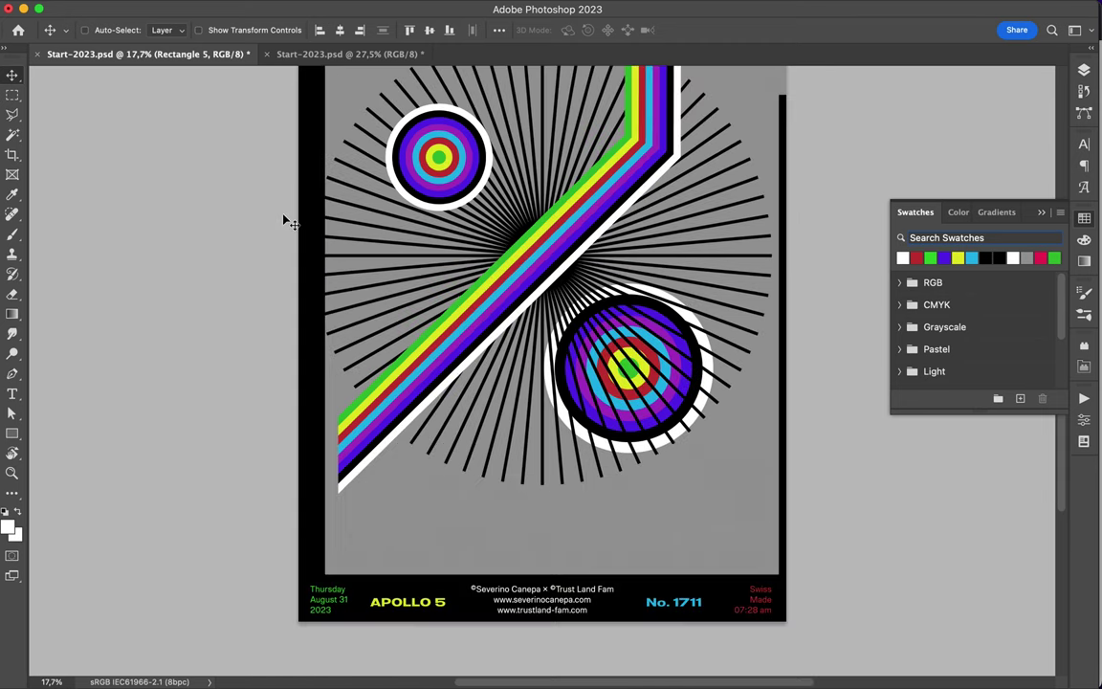
scroll(455, 571, down, 2)
Step: Draw a small triangle at the frame's bottom-left corner
key(u)
drag(379, 574, 412, 604)
key(v)
key(m)
key(v)
key(m)
key(v)
key(F7)
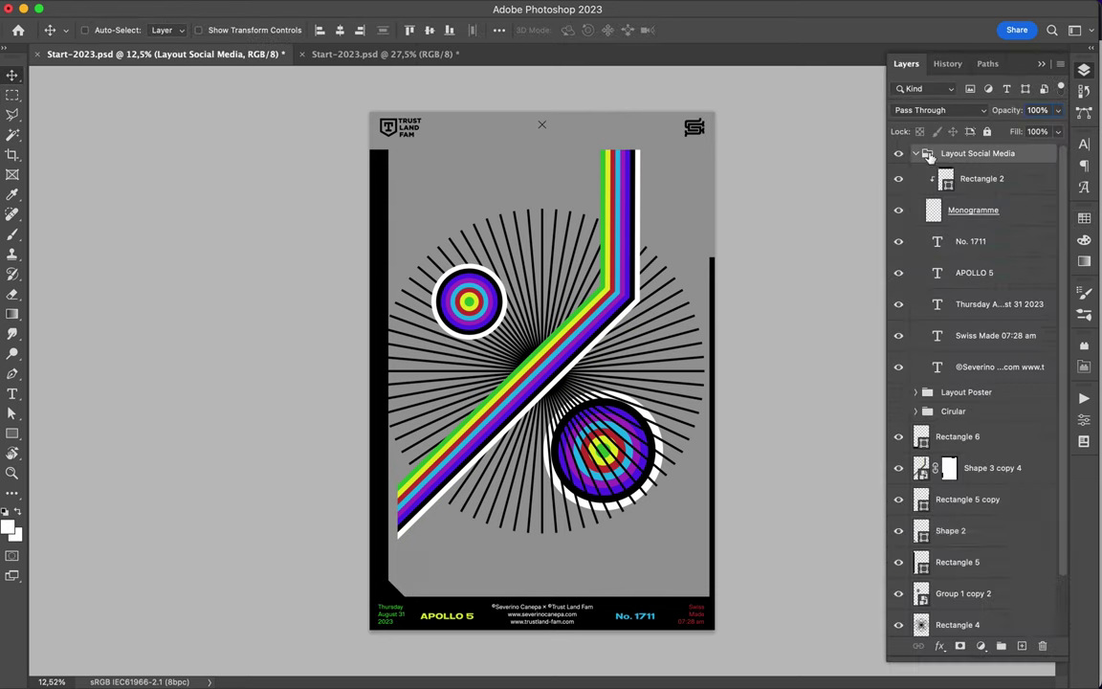
Step: Align the triangle and left bar, then move Rectangle 6 lower in the layer stack
scroll(590, 375, up, 2)
scroll(450, 602, up, 1)
drag(319, 529, 335, 560)
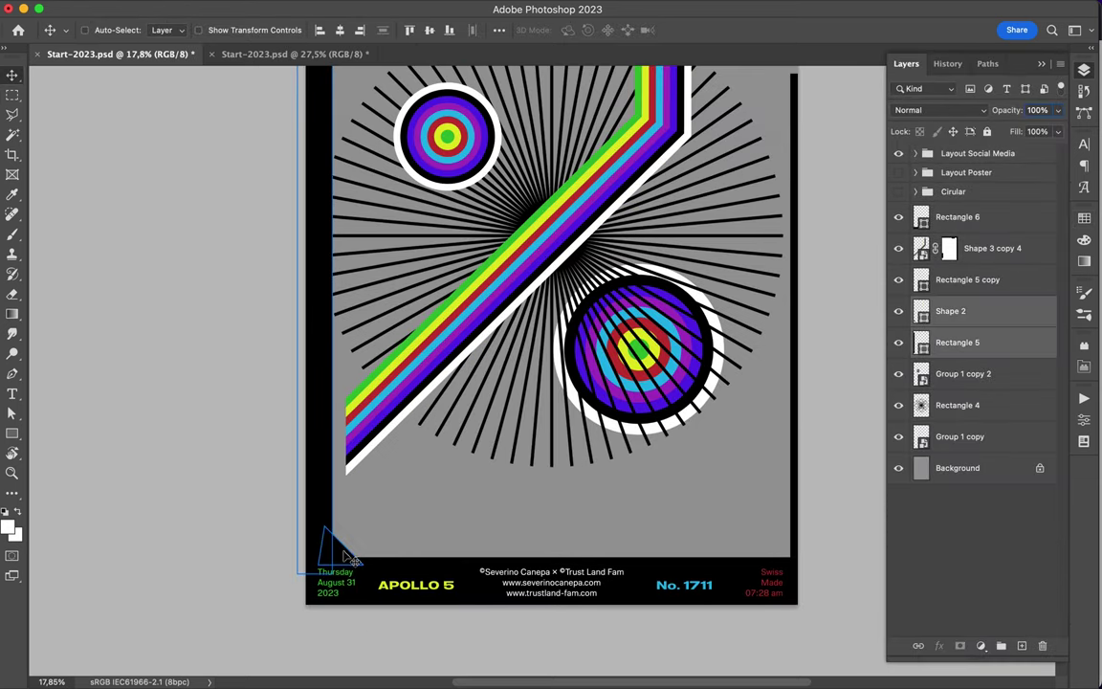
scroll(380, 639, down, 2)
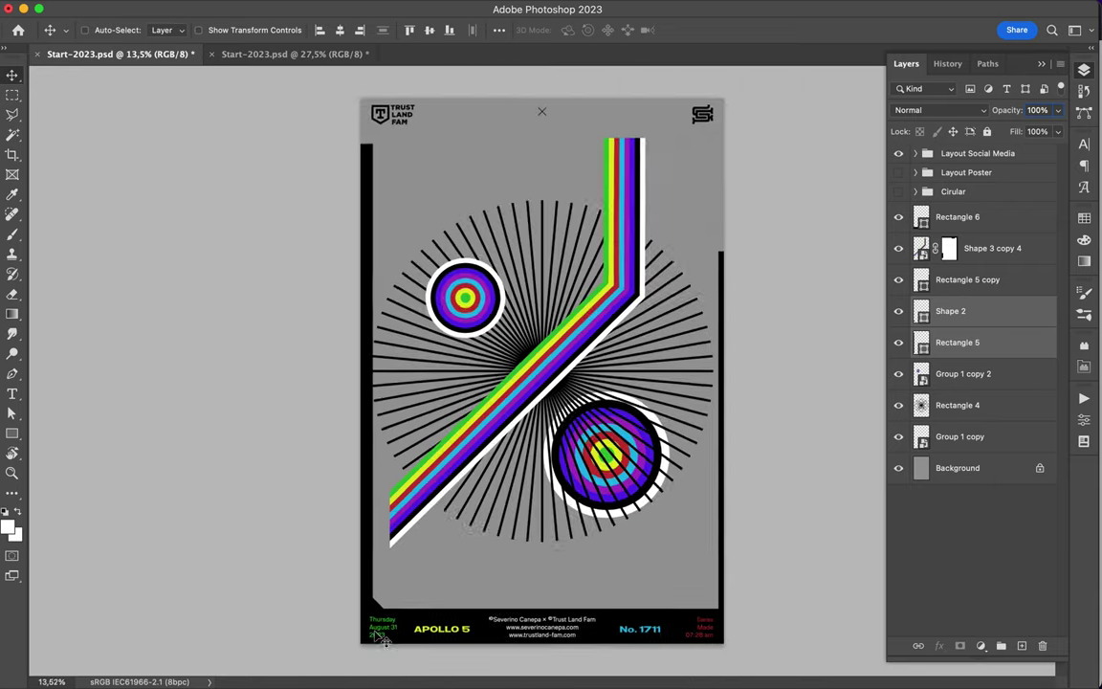
drag(373, 574, 370, 545)
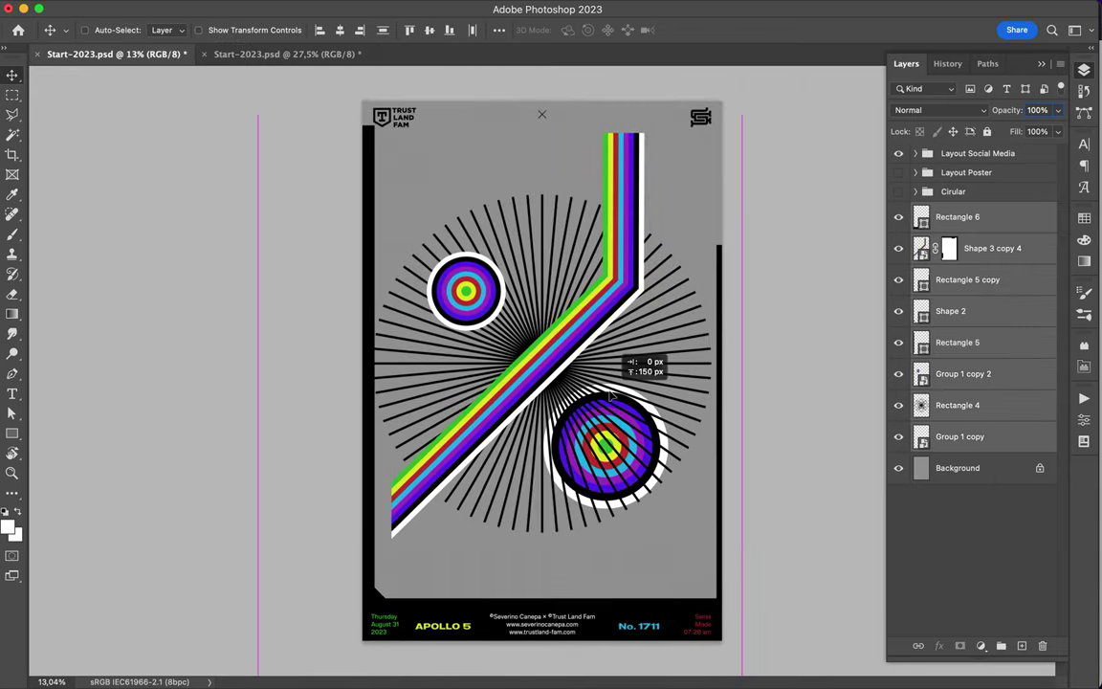
drag(956, 217, 971, 436)
Step: Move the black bar layers lower in the layer stack
click(967, 247)
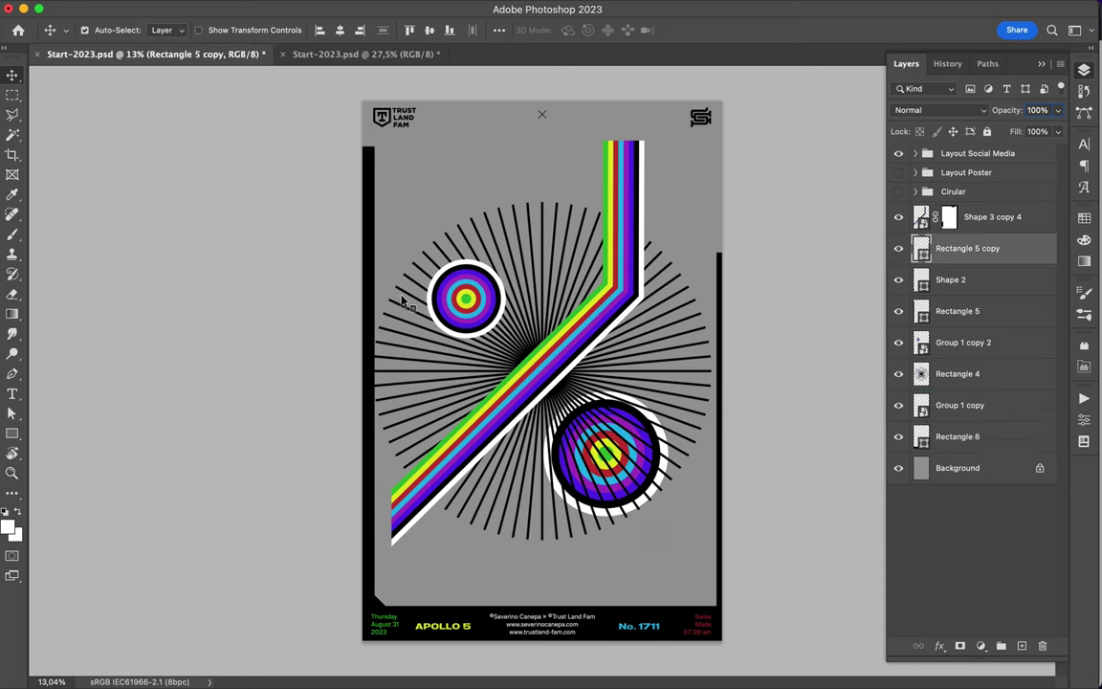
shift+click(957, 311)
drag(958, 311, 952, 420)
click(959, 342)
Step: Duplicate the rainbow stripe into the bottom-right corner, placing the copy just above Background
drag(546, 323, 717, 574)
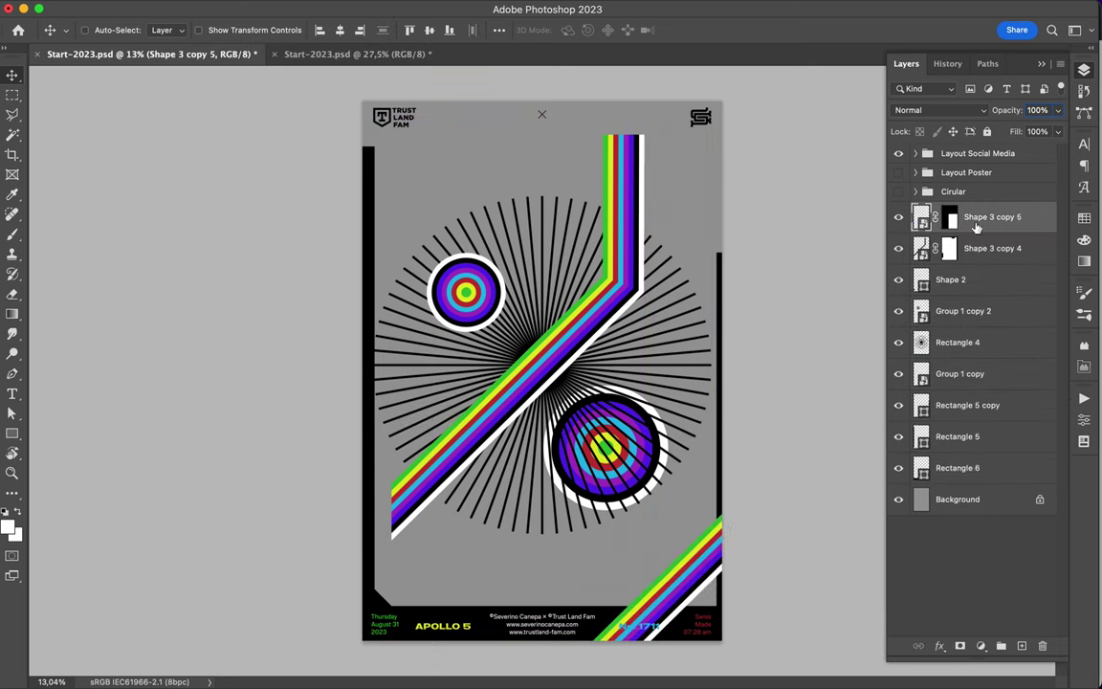
drag(913, 217, 947, 464)
drag(698, 588, 703, 583)
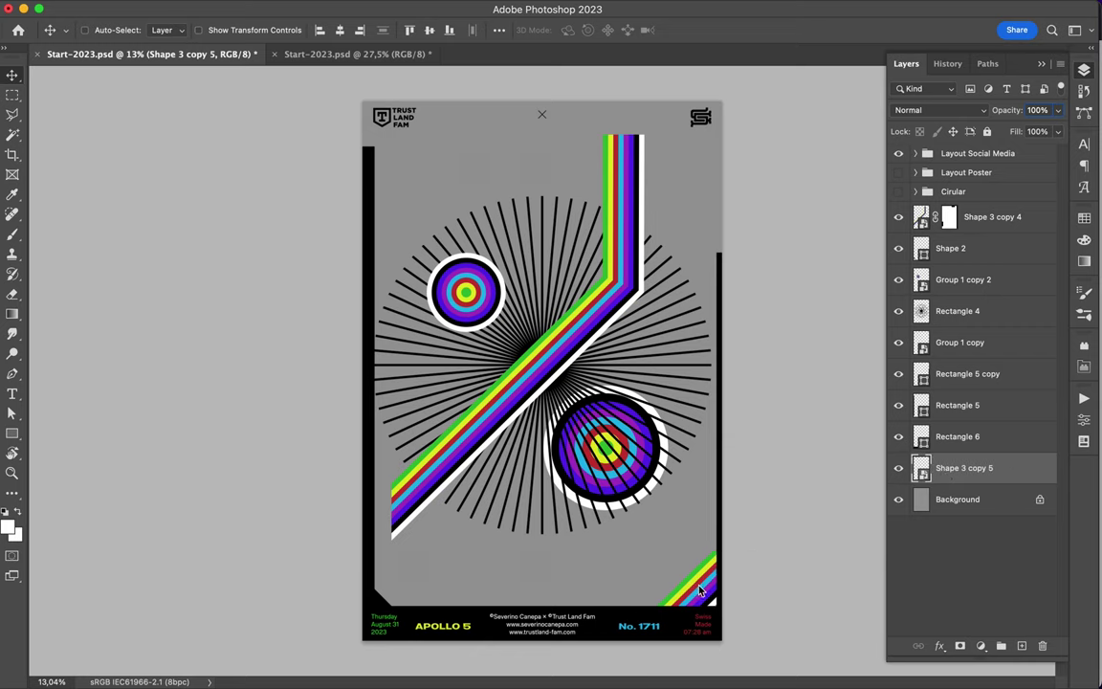
scroll(700, 588, up, 3)
scroll(698, 584, up, 5)
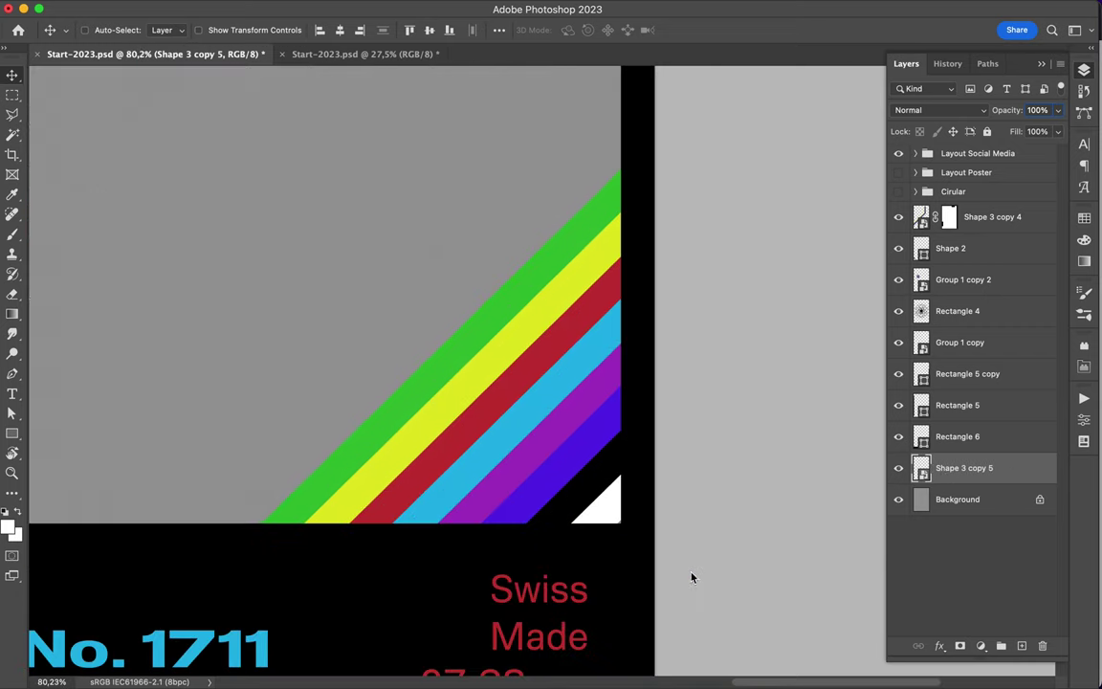
key(super+0)
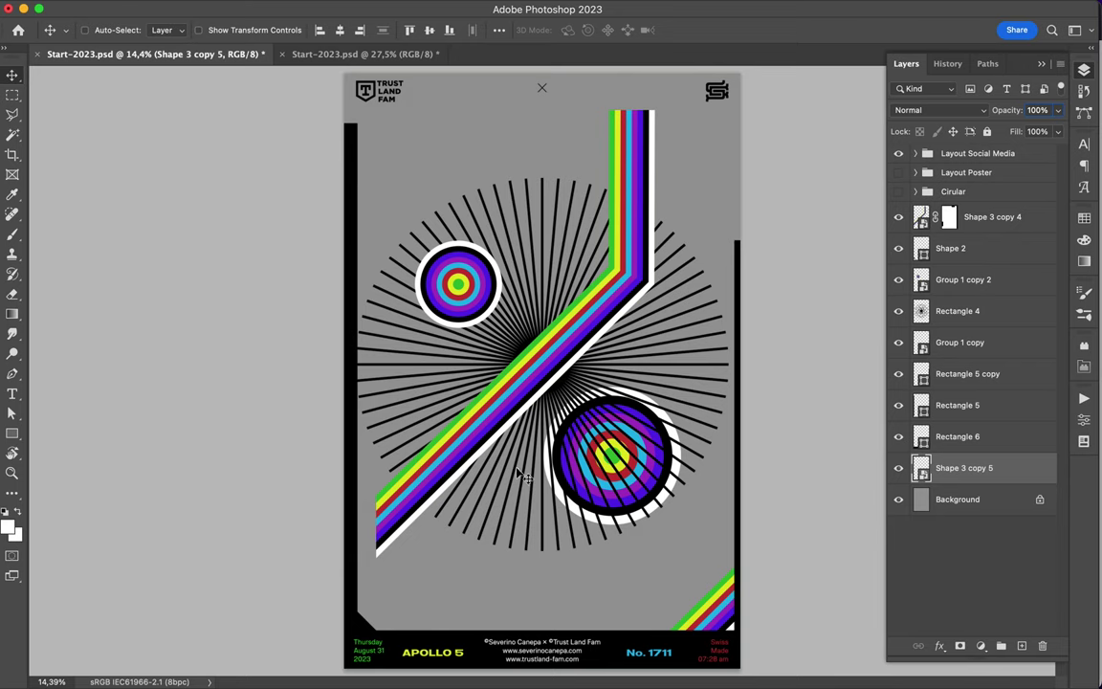
Step: Move the right black bar down and shorten the footer bar from the left
drag(746, 298, 745, 551)
click(631, 640)
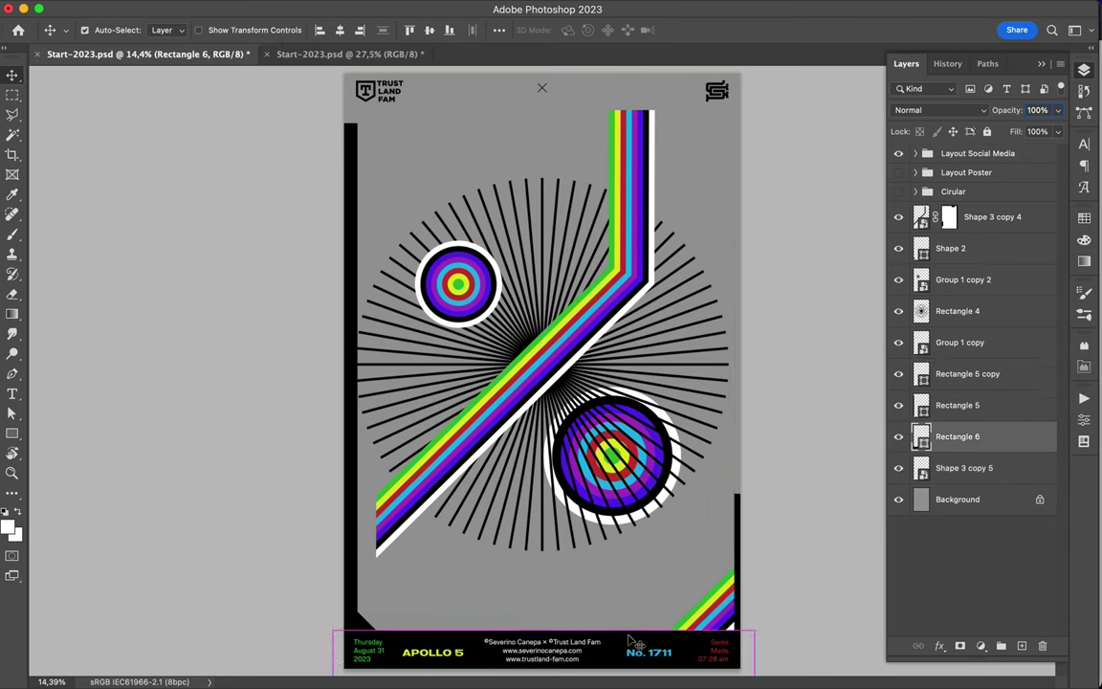
key(super+t)
drag(345, 649, 476, 650)
key(Return)
Step: Shorten the left black bar by pulling its bottom edge up
click(353, 643)
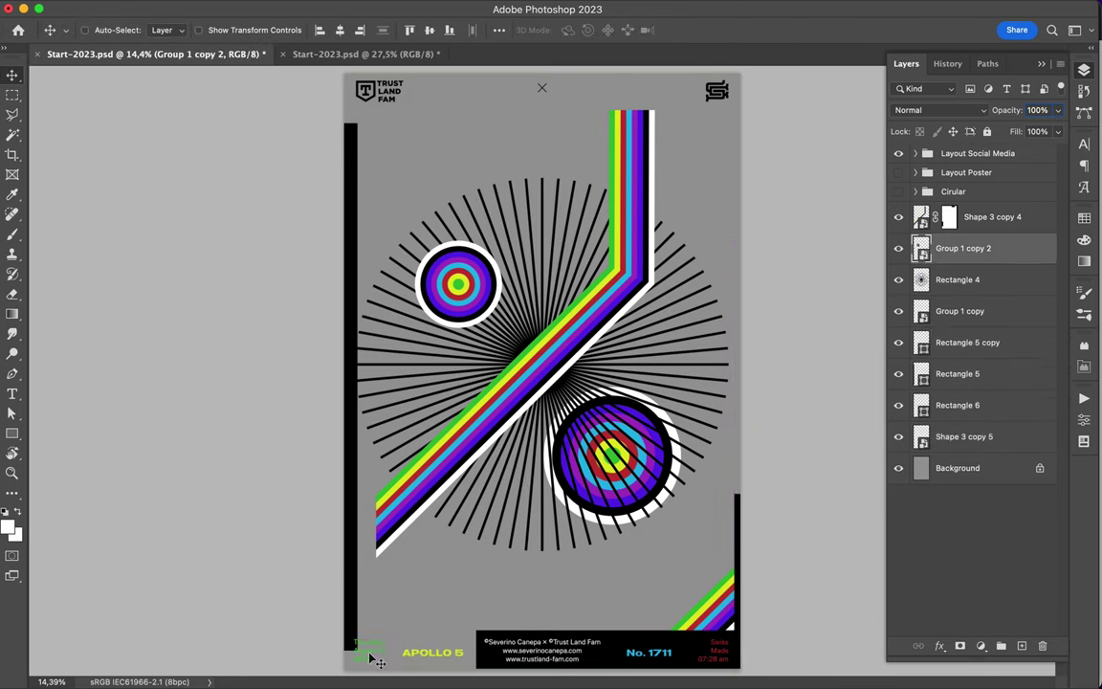
click(364, 647)
click(350, 574)
key(super+t)
drag(342, 651, 343, 556)
key(Return)
Step: Colour the date text black, then undo the recent edits
click(367, 651)
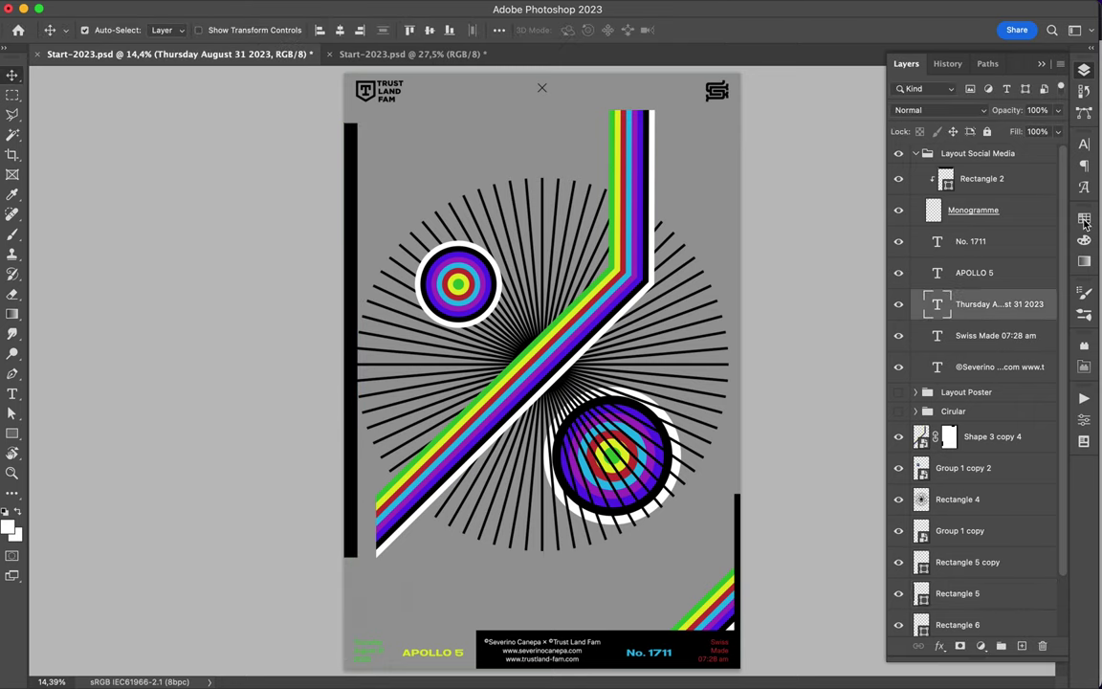
click(1084, 218)
click(903, 257)
key(super+z)
key(super+z)
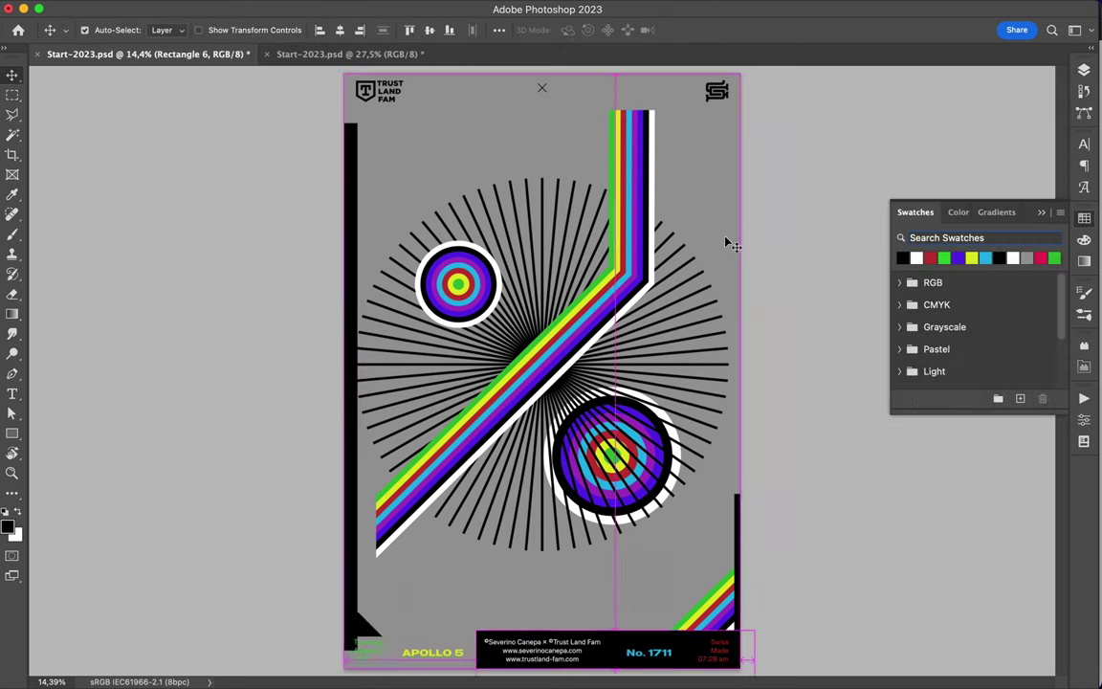
key(super+z)
key(super+z)
key(super+z)
key(super+z)
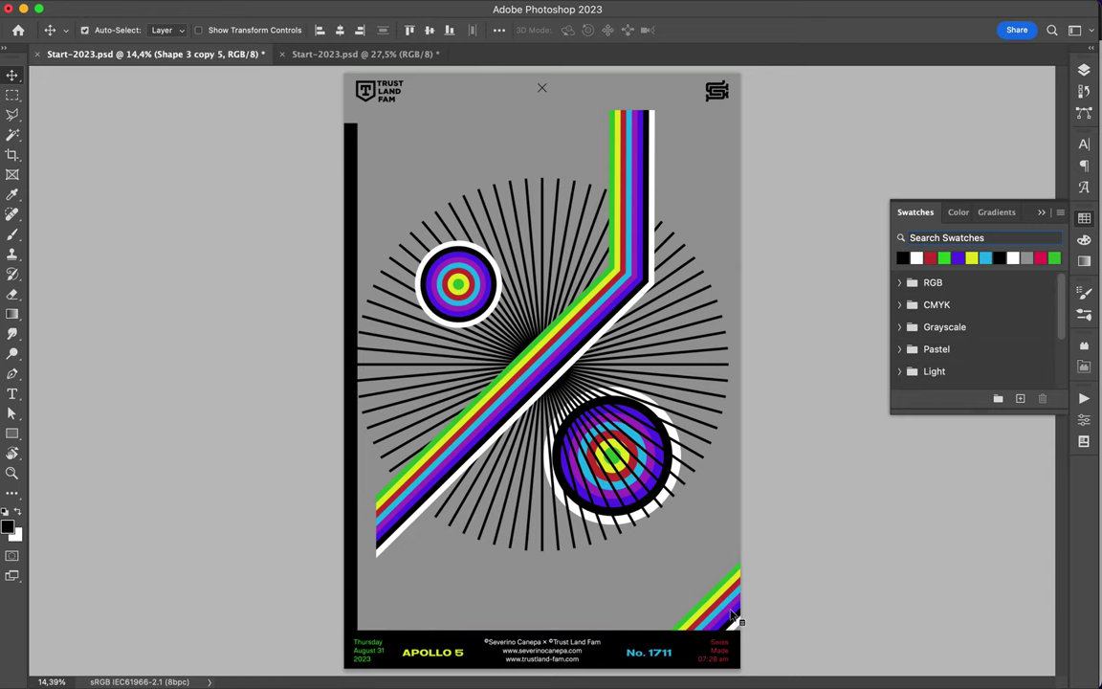
Step: Select the corner rainbow stripe copy, fit the poster, and save the document
drag(669, 550, 736, 618)
key(super+0)
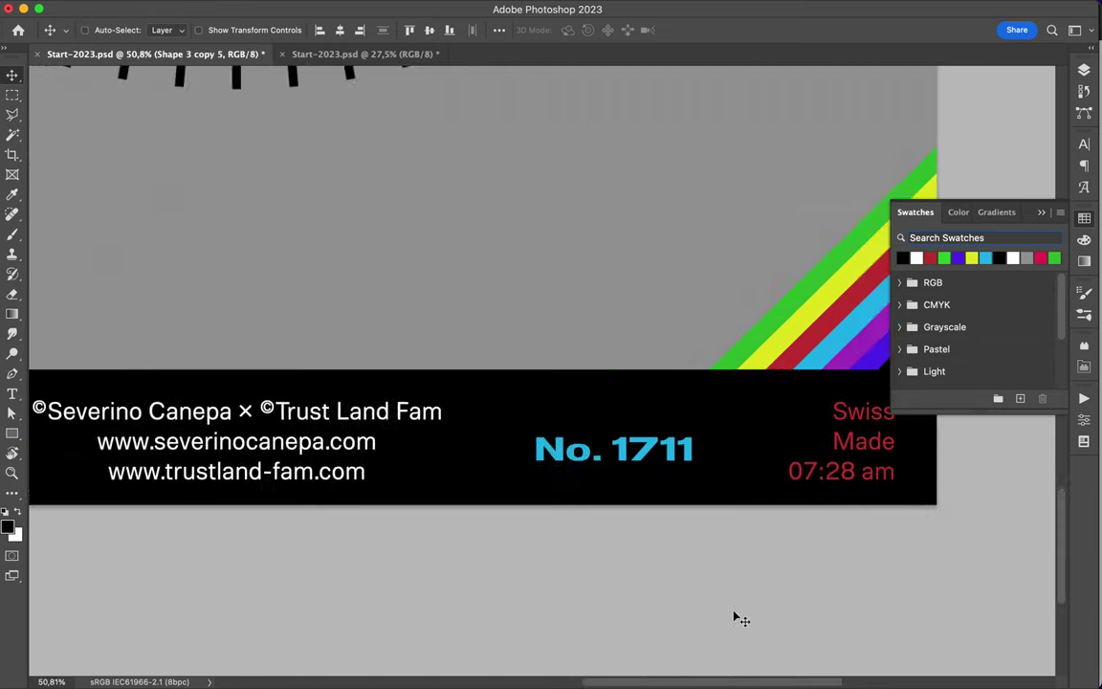
key(super+s)
Step: Shift the main rainbow stripe up-right and slant the left black bar's top edge
mouse_move(496, 340)
mouse_down()
mouse_move(578, 343)
mouse_move(542, 380)
mouse_up()
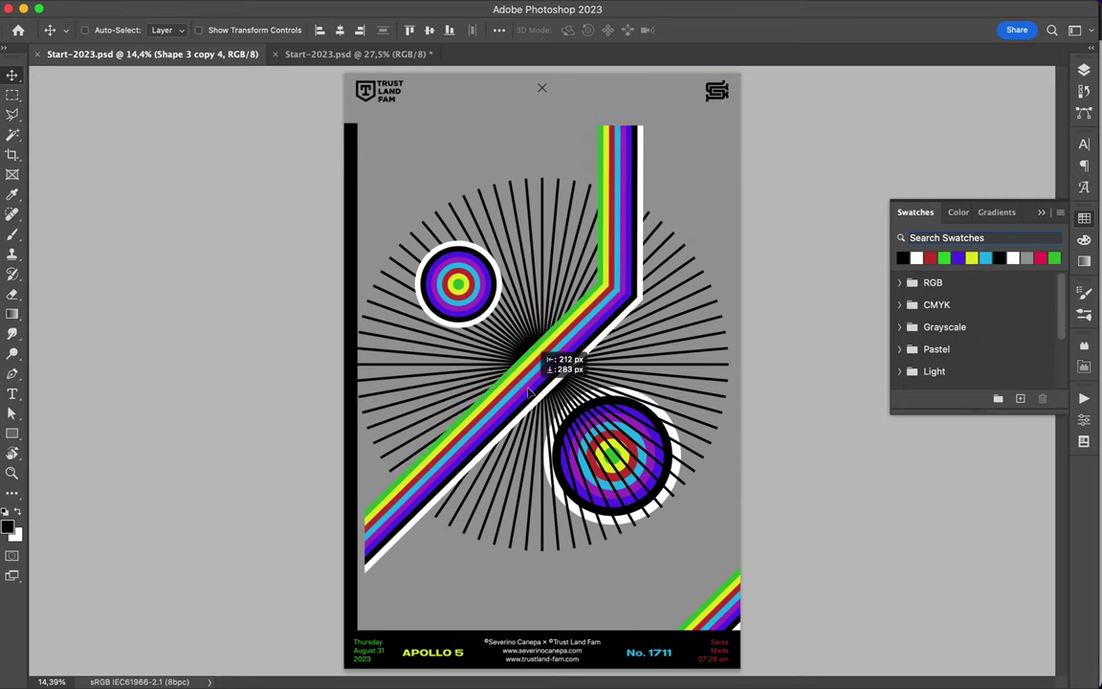
click(350, 363)
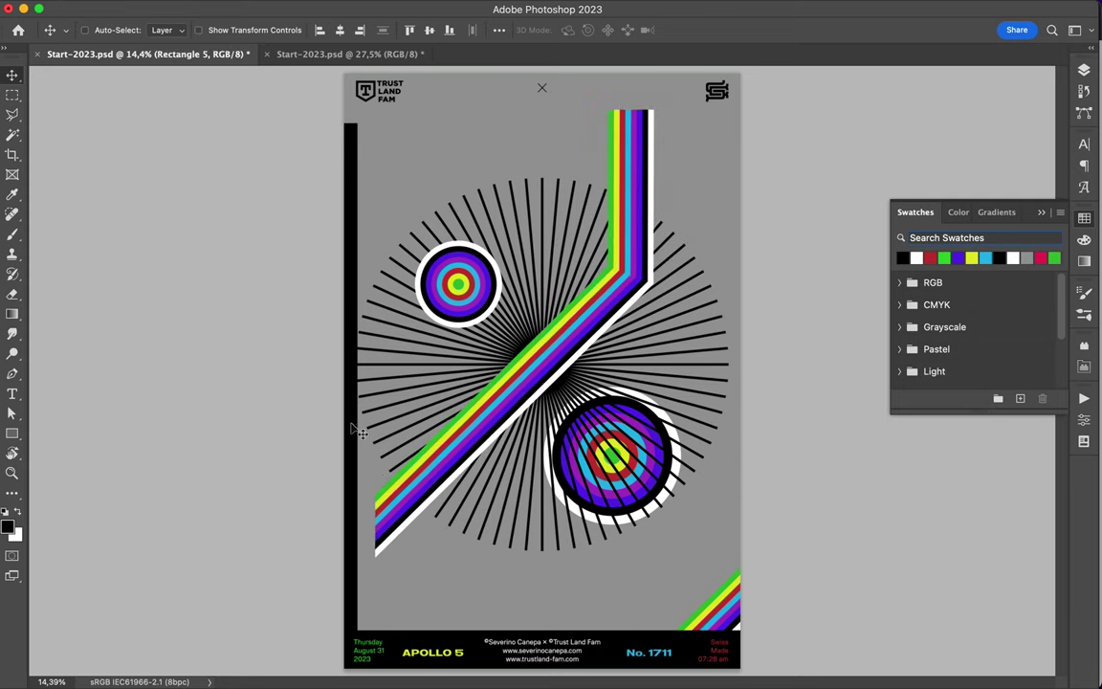
key(a)
drag(356, 129, 361, 163)
Step: Undo the left bar's slanted top edge and return to the Move tool
click(408, 173)
key(v)
key(ctrl+z)
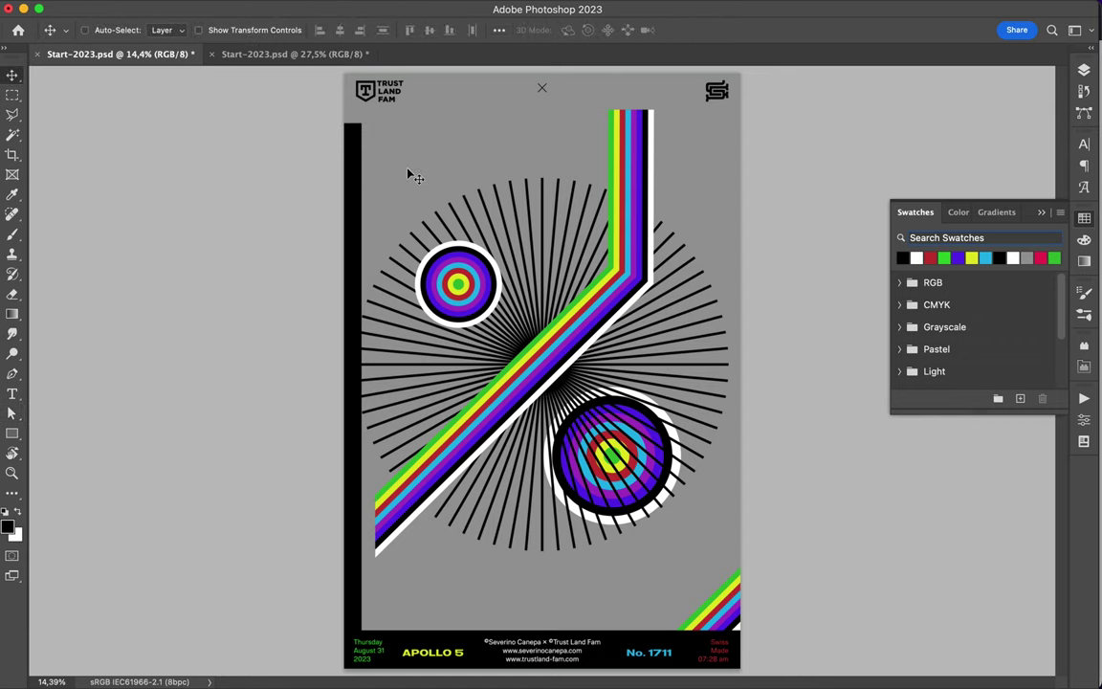
click(407, 173)
key(Return)
drag(353, 245, 263, 246)
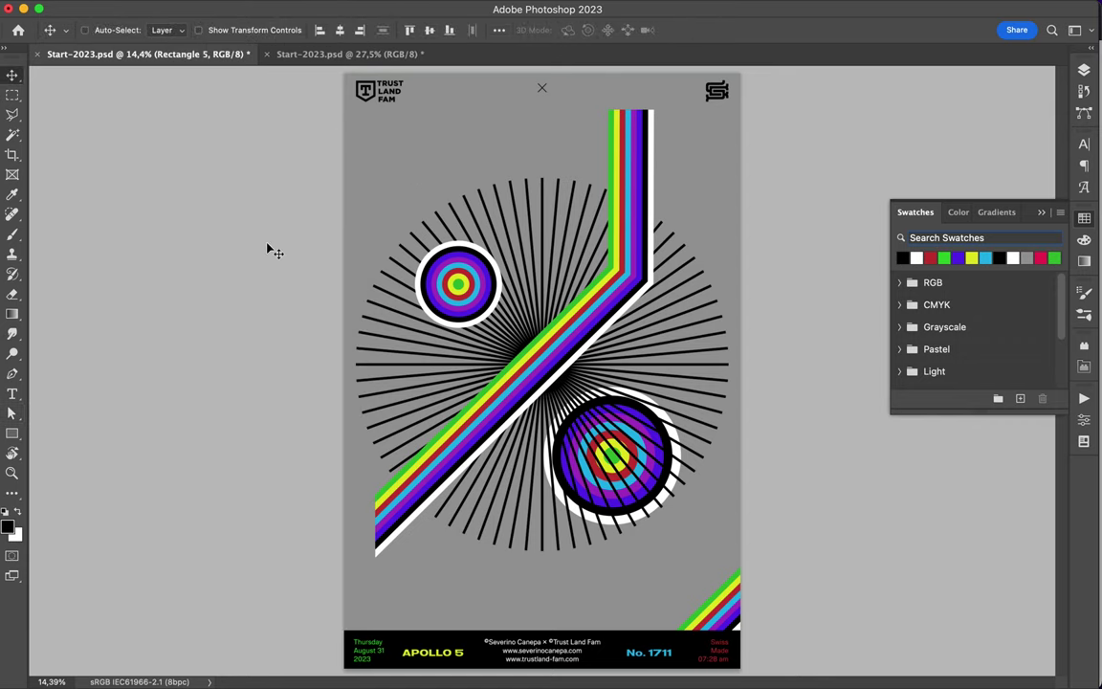
Step: Try grey backdrop shades ending on light gray, then display the poster full-screen on black
key(f)
right_click(736, 239)
click(765, 277)
right_click(853, 365)
click(878, 438)
right_click(878, 443)
click(889, 496)
right_click(889, 488)
click(913, 561)
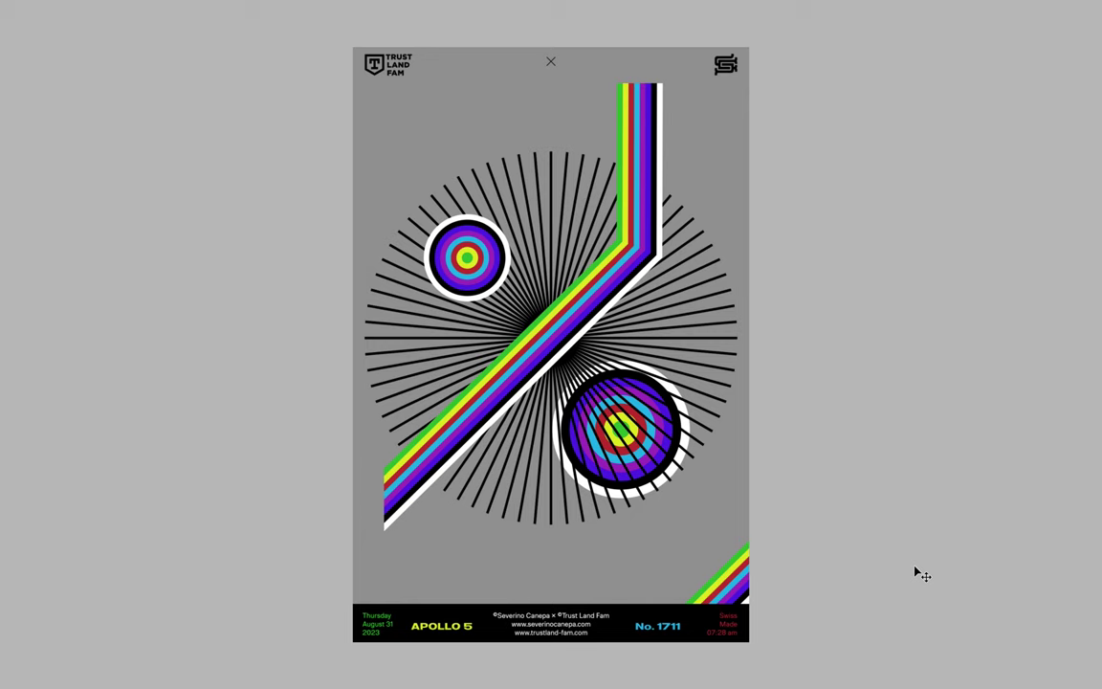
key(f)
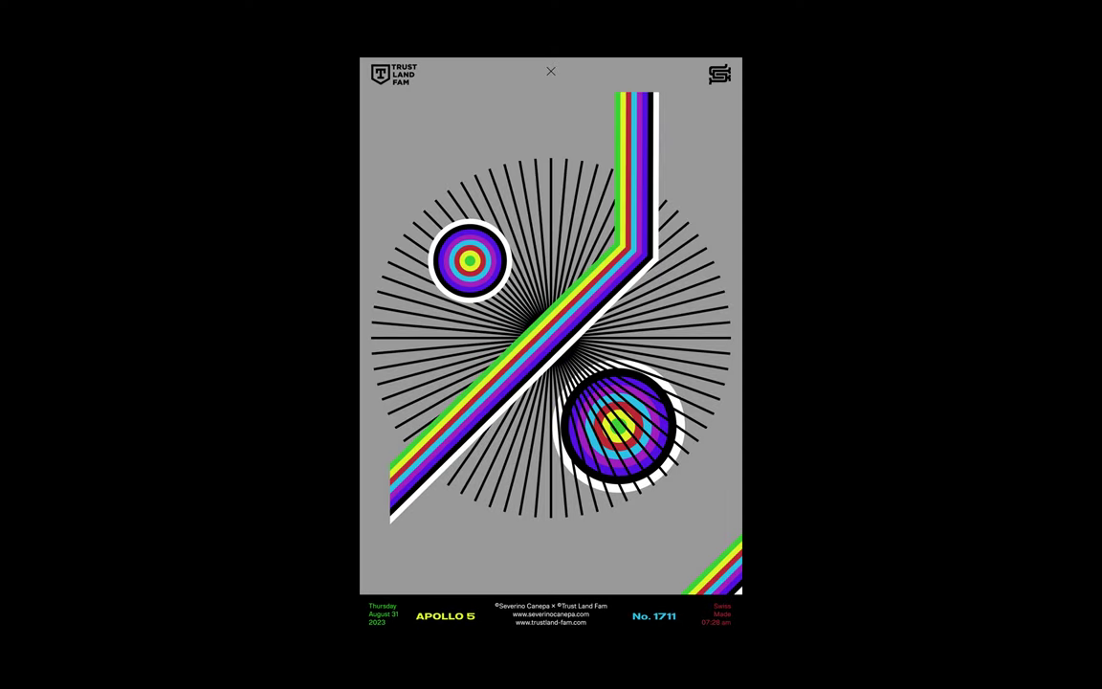